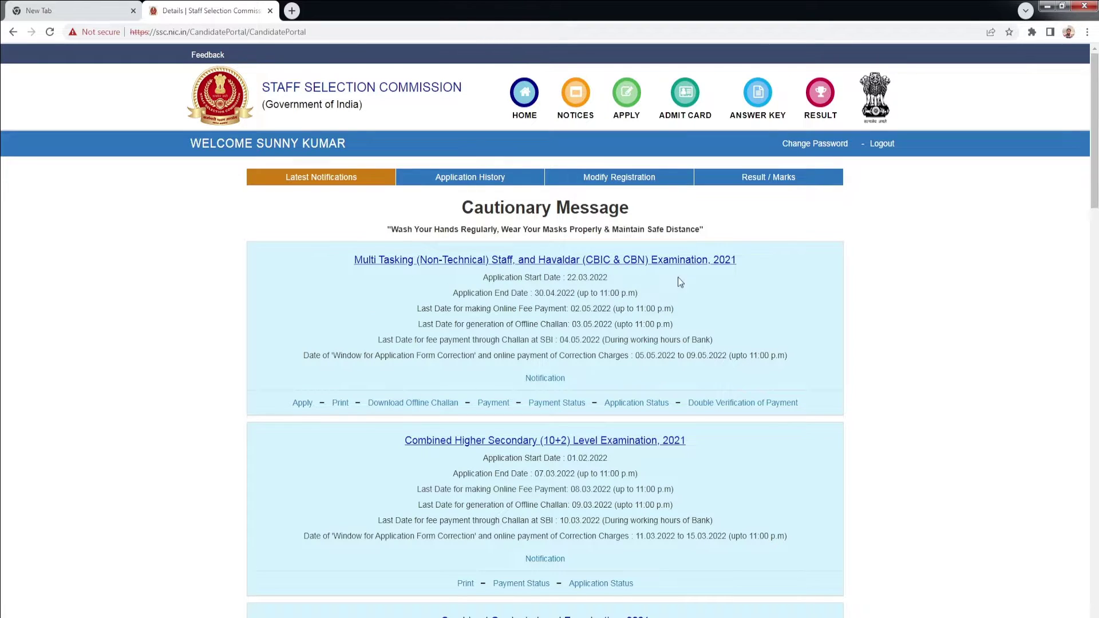
Step: Scroll through the exam notifications, highlighting the CHSL 2021 dates and CGL 2021 title
drag(280, 413, 802, 402)
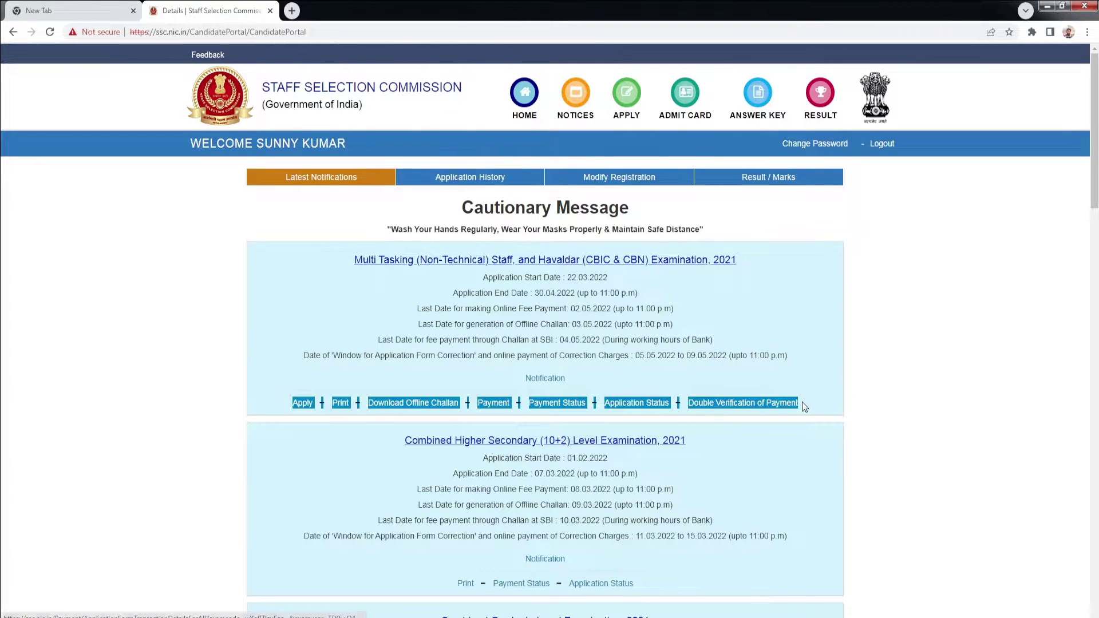
click(675, 471)
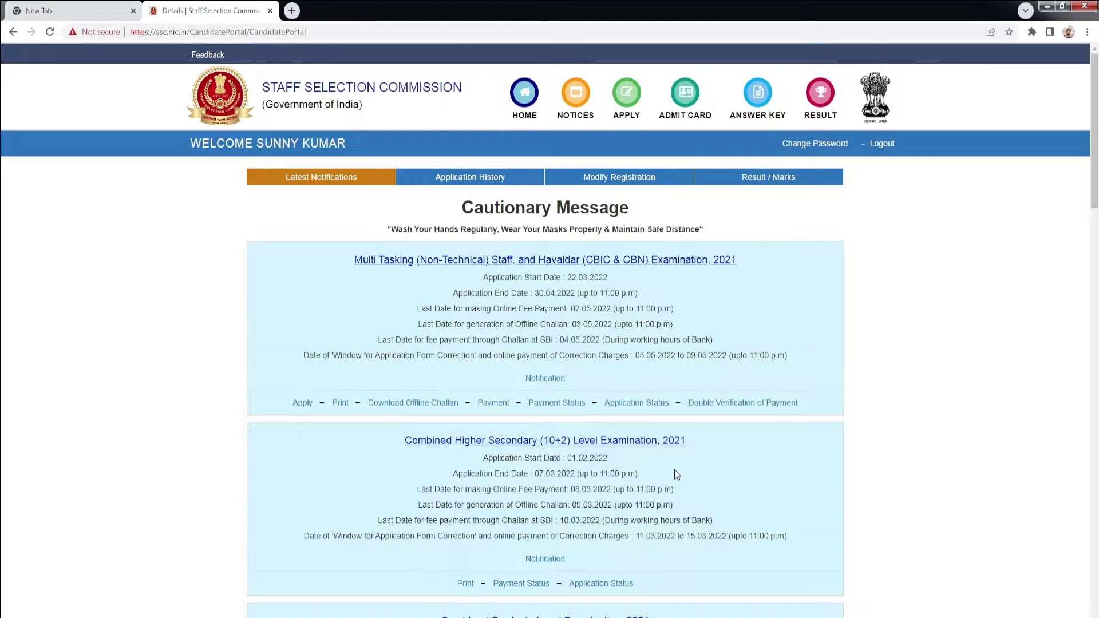
scroll(674, 470, down, 1)
scroll(675, 469, down, 2)
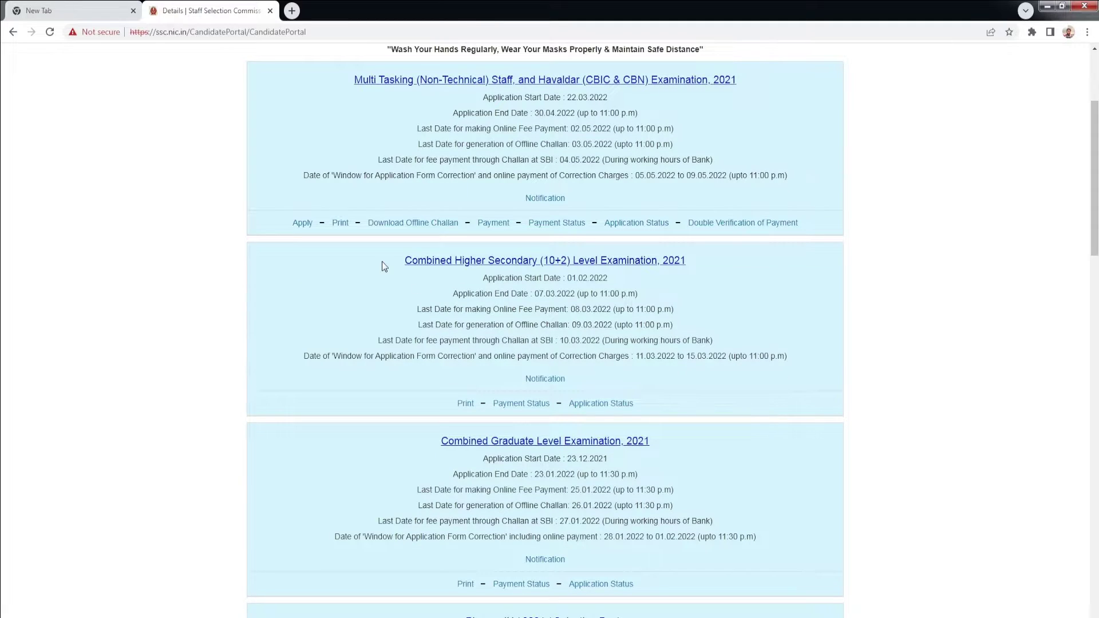
drag(405, 274, 567, 383)
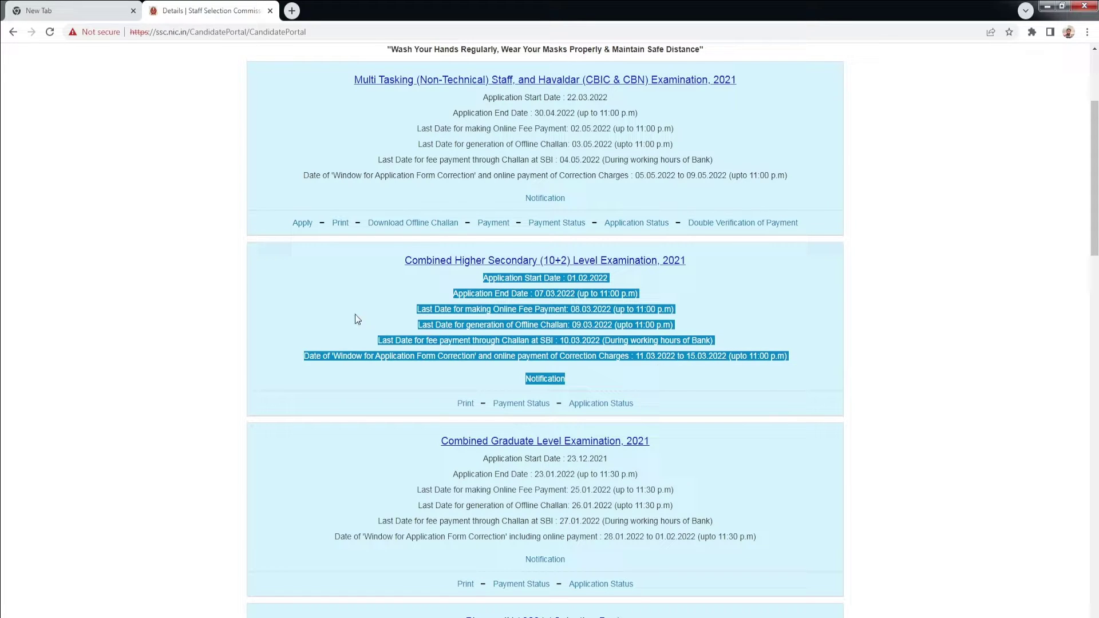
click(357, 275)
drag(374, 259, 698, 262)
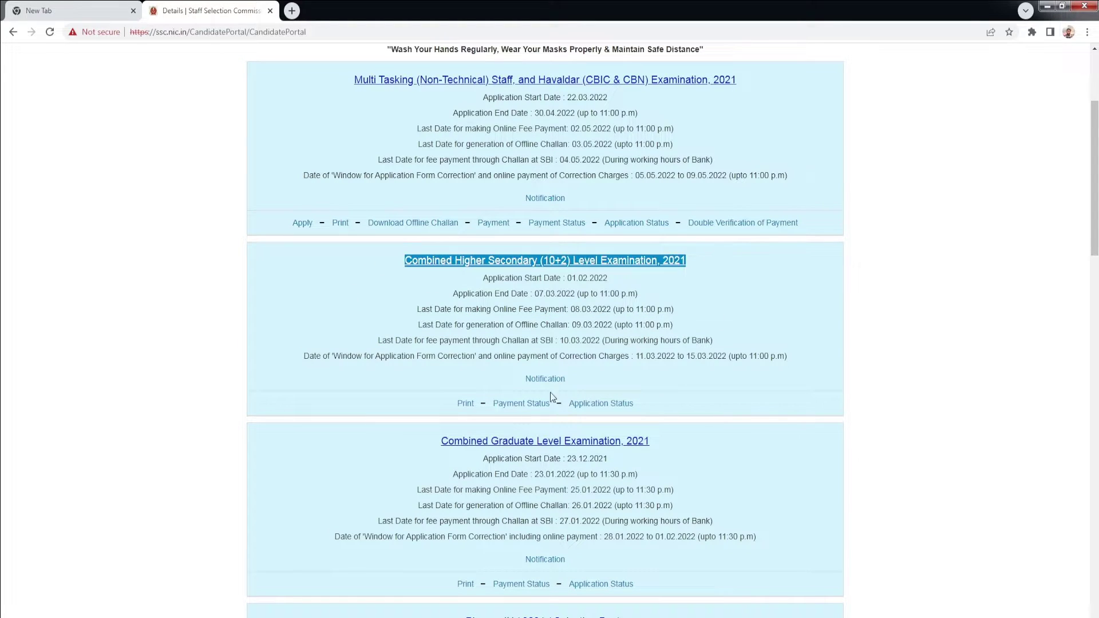
drag(433, 403, 697, 429)
scroll(463, 369, down, 3)
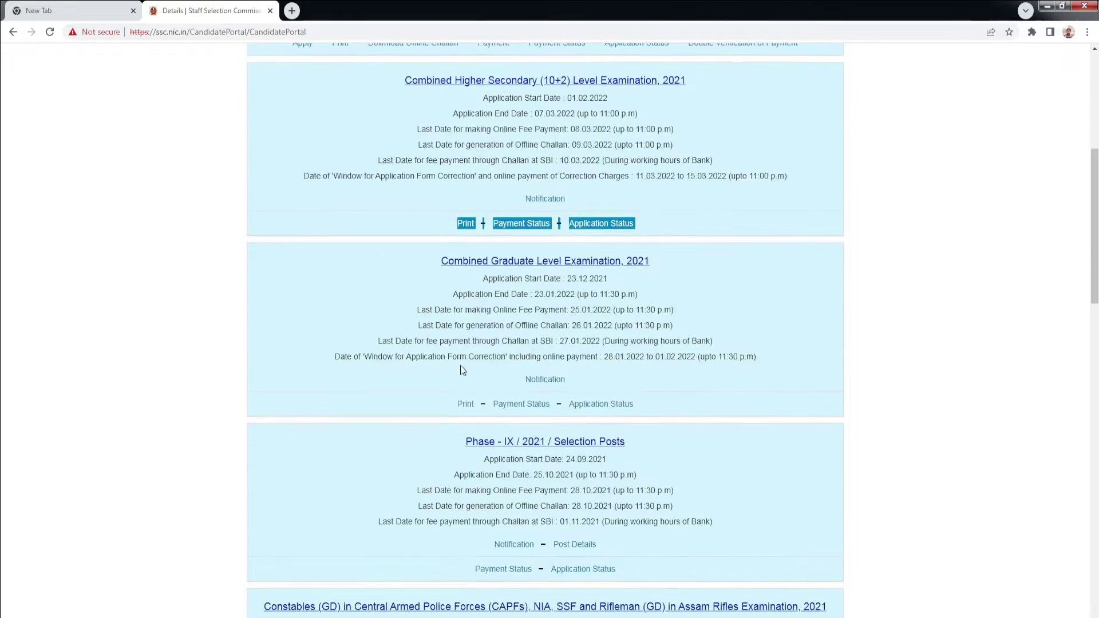
click(674, 267)
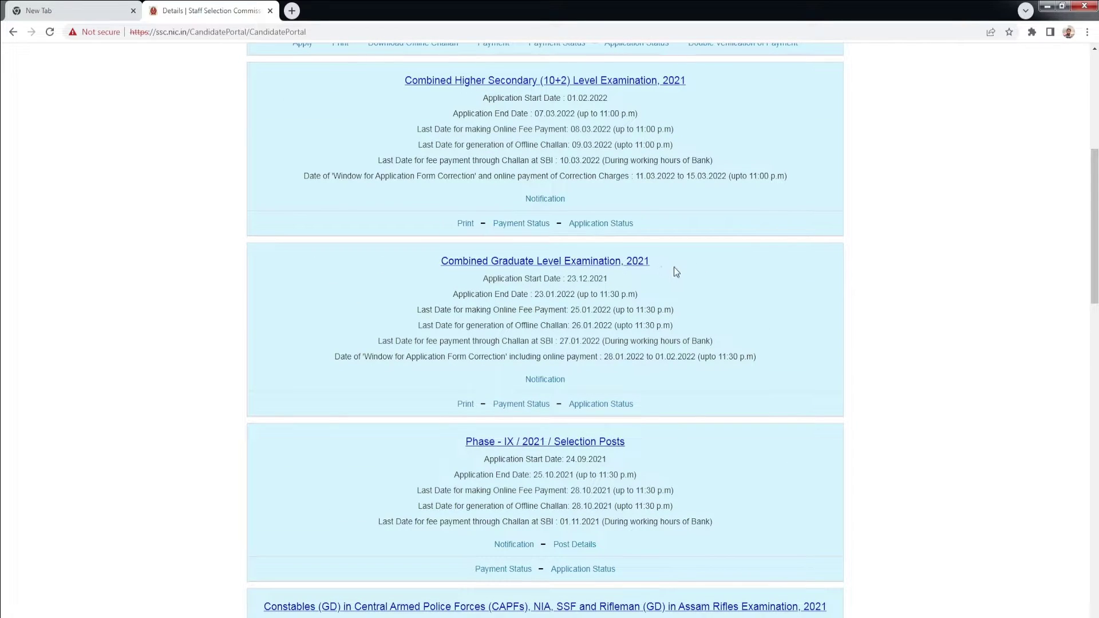
drag(675, 267, 431, 267)
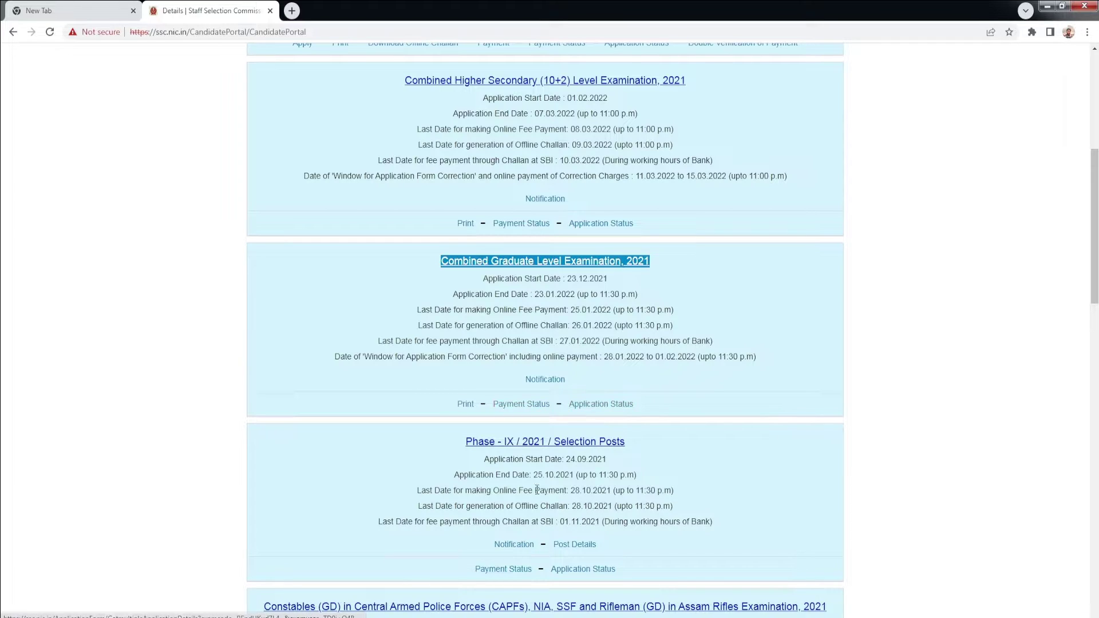
Step: Return to the MTS and Havaldar 2021 exam entry and start its application
scroll(506, 452, down, 4)
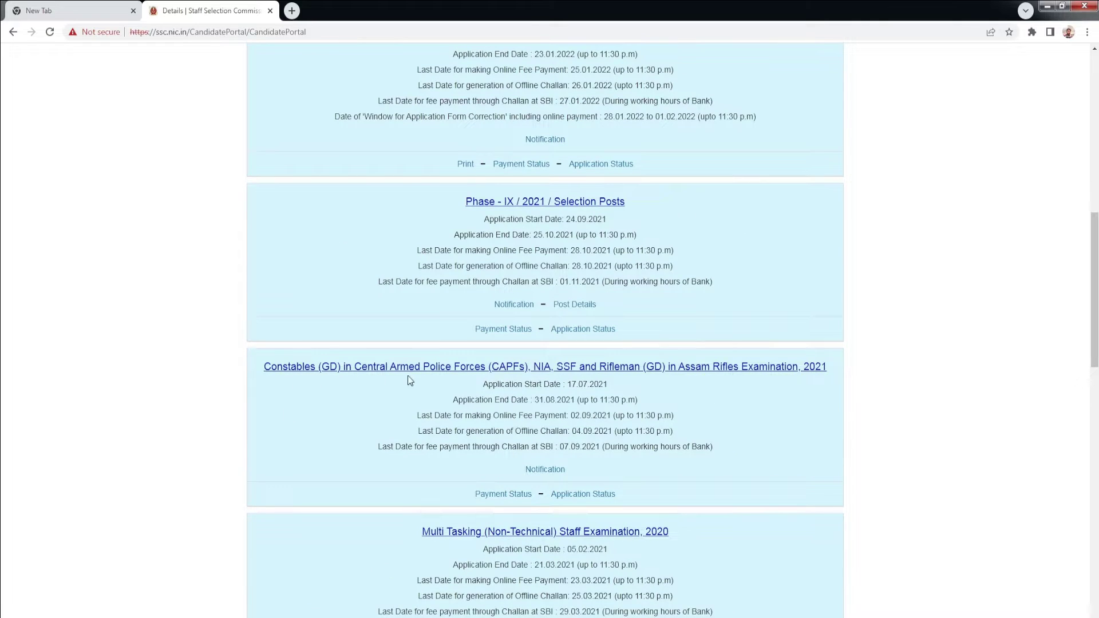
scroll(577, 486, down, 2)
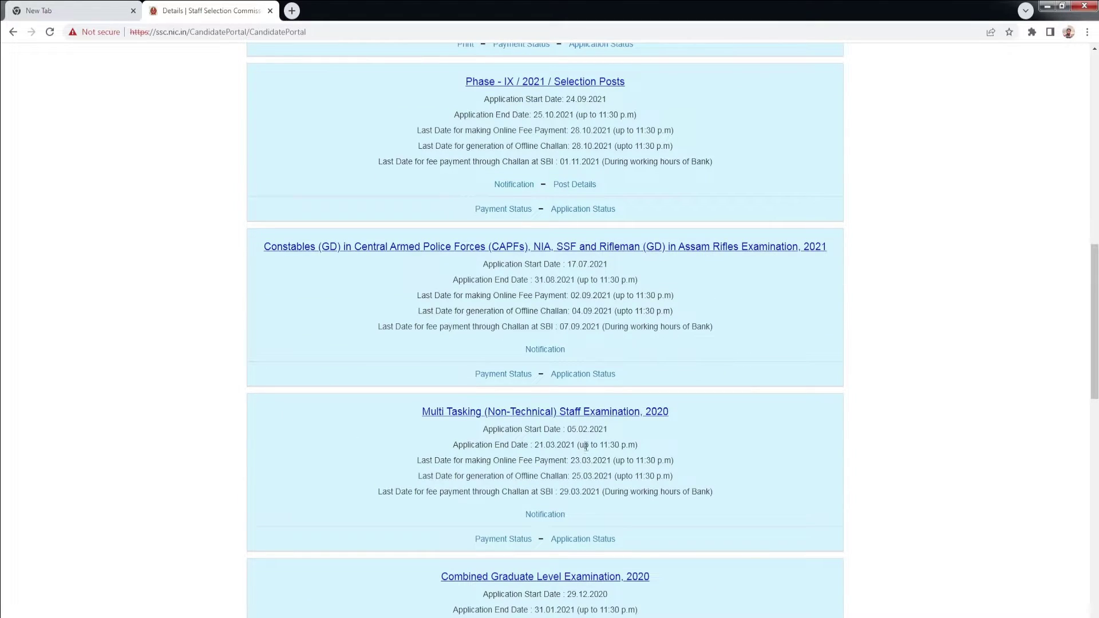
scroll(586, 446, down, 8)
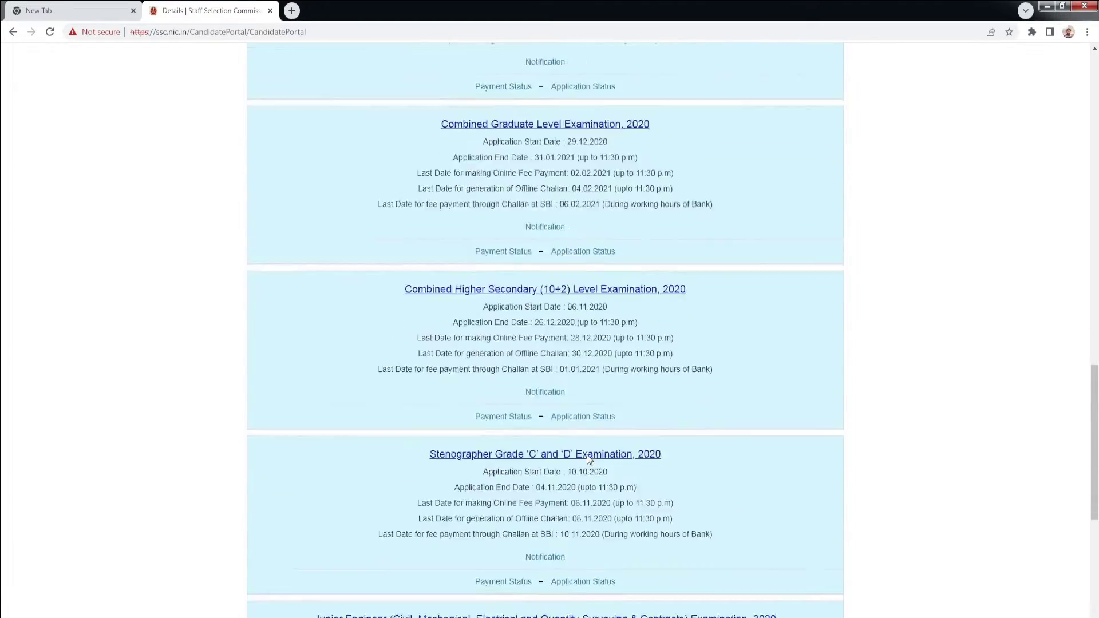
scroll(588, 458, down, 6)
scroll(612, 454, up, 7)
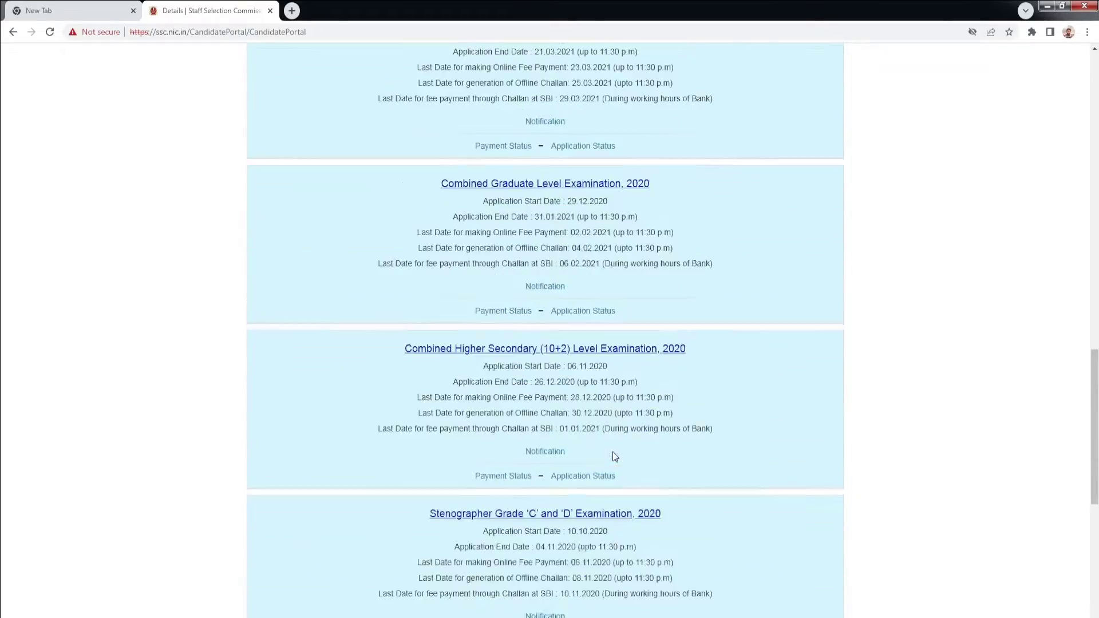
scroll(612, 452, up, 20)
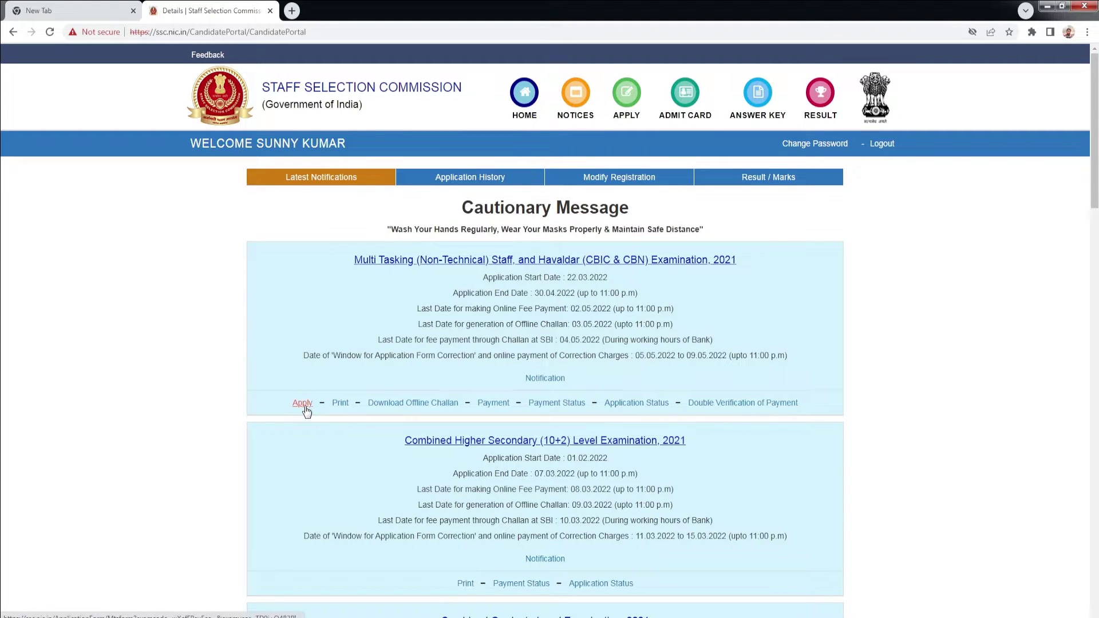
drag(341, 263, 720, 259)
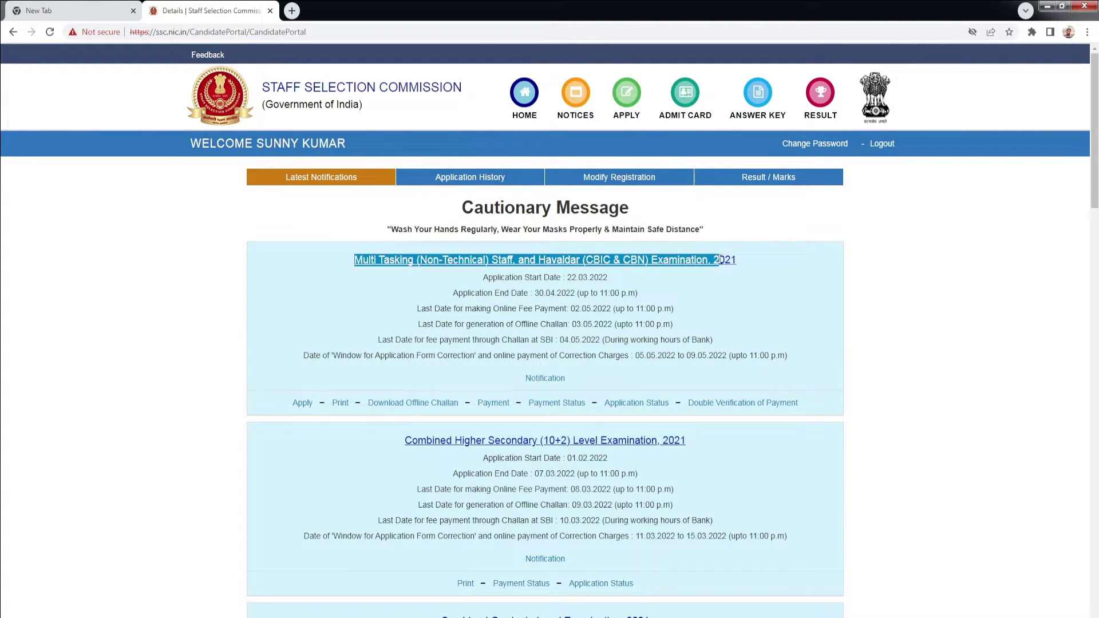
click(793, 283)
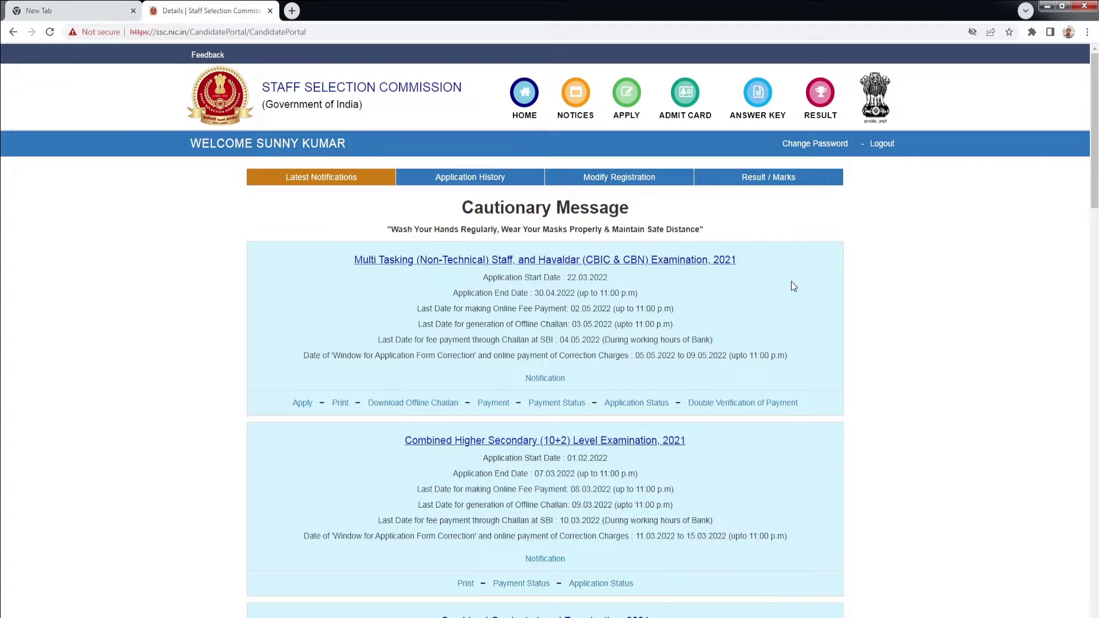
click(303, 404)
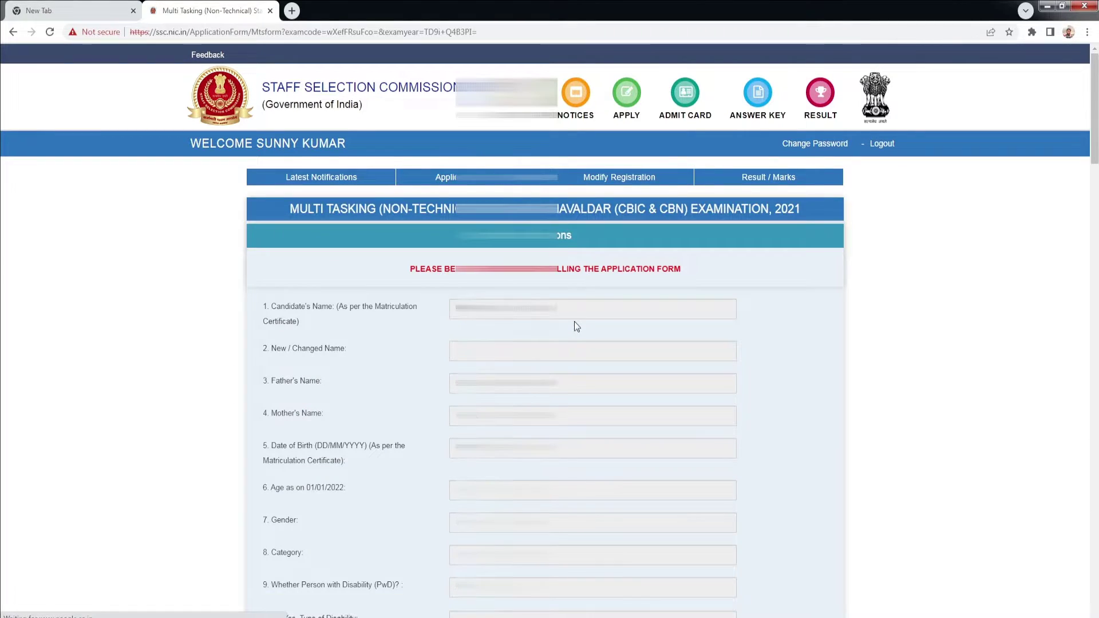
scroll(574, 322, down, 2)
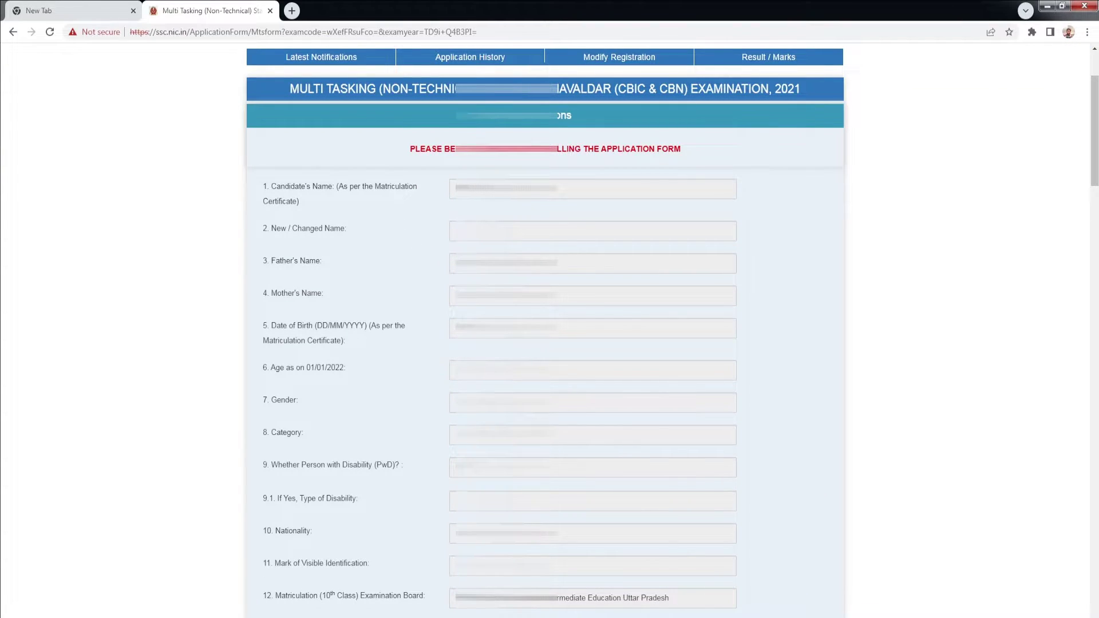
scroll(550, 320, down, 5)
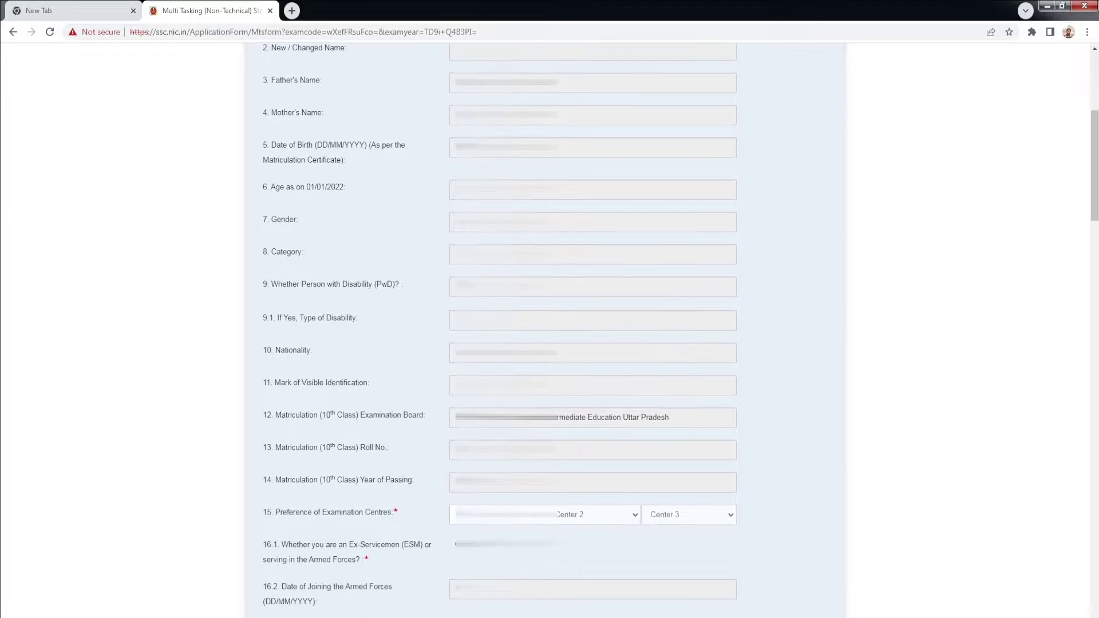
click(543, 395)
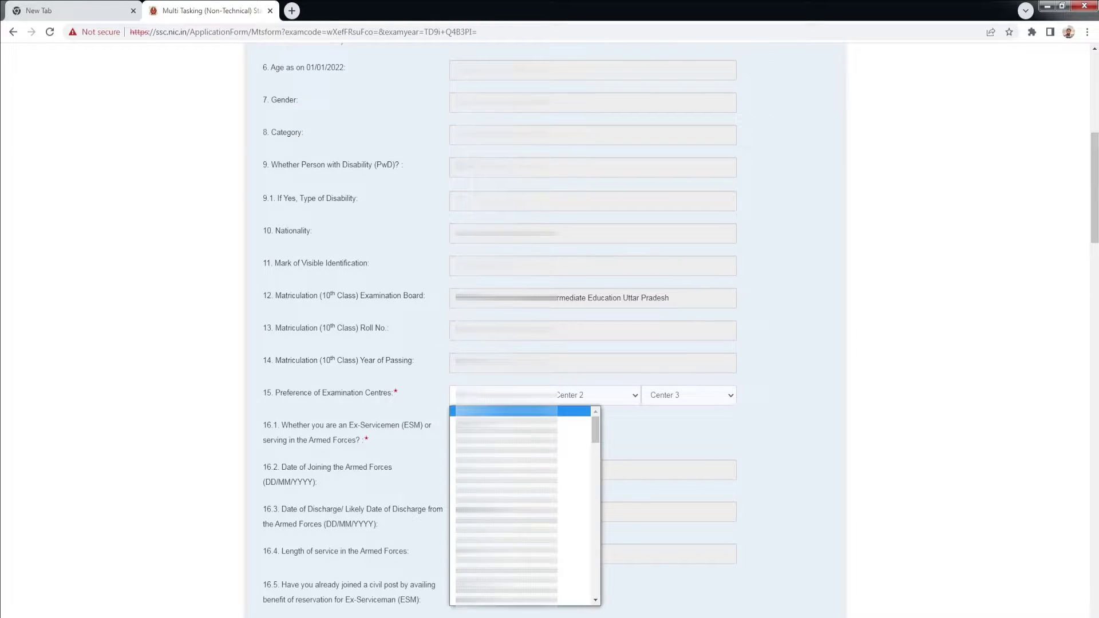
click(516, 403)
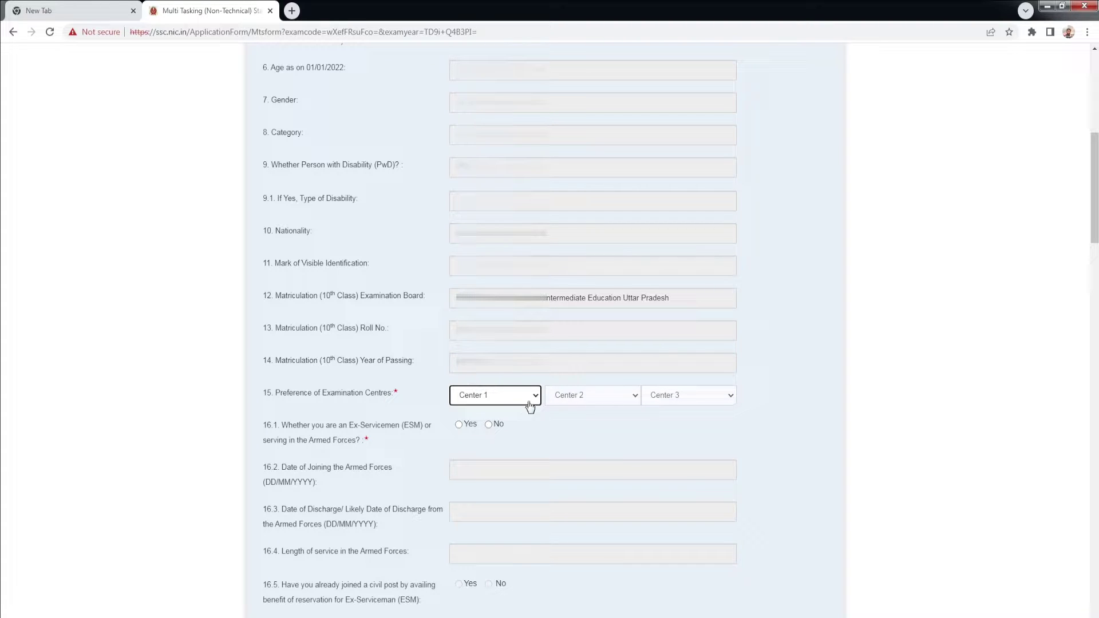
scroll(623, 416, down, 1)
scroll(623, 416, down, 1)
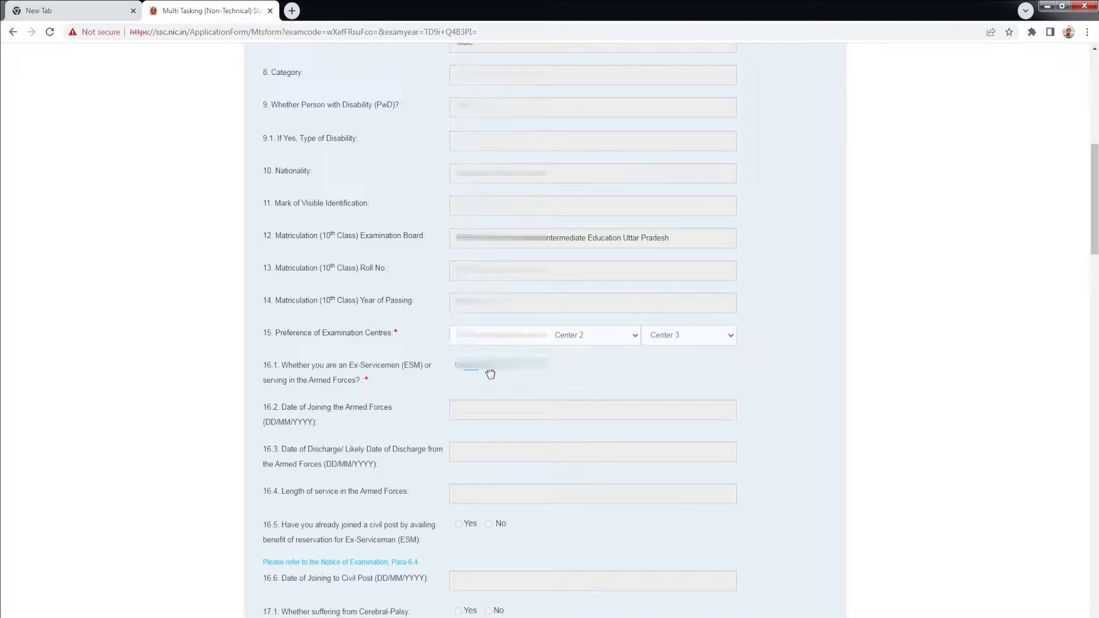
click(309, 381)
drag(287, 367, 365, 382)
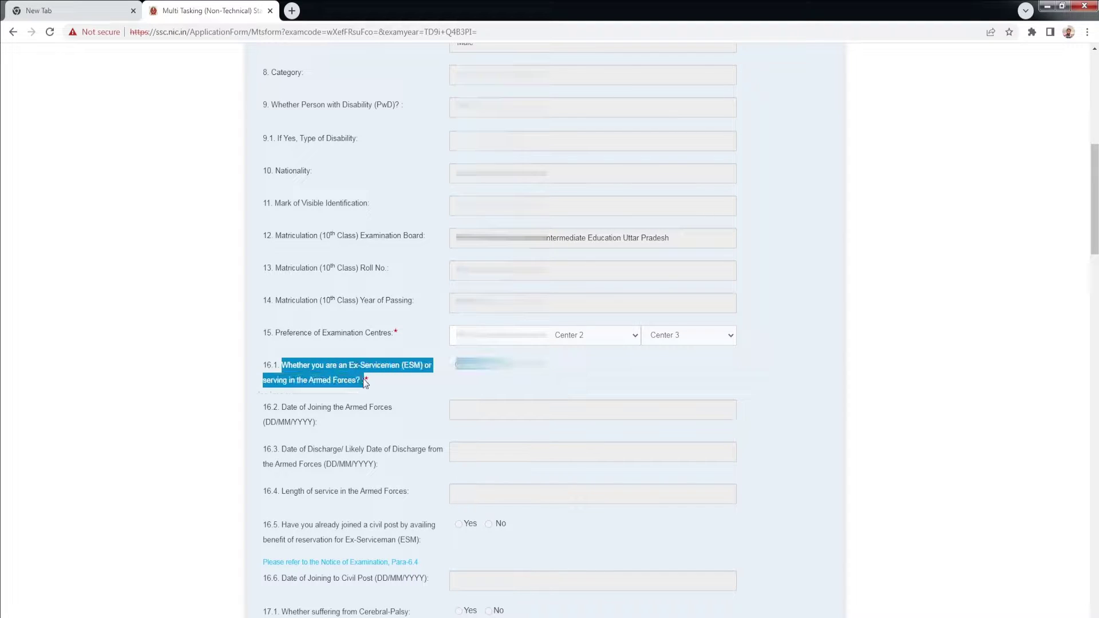
click(399, 383)
scroll(429, 393, down, 1)
scroll(429, 393, down, 2)
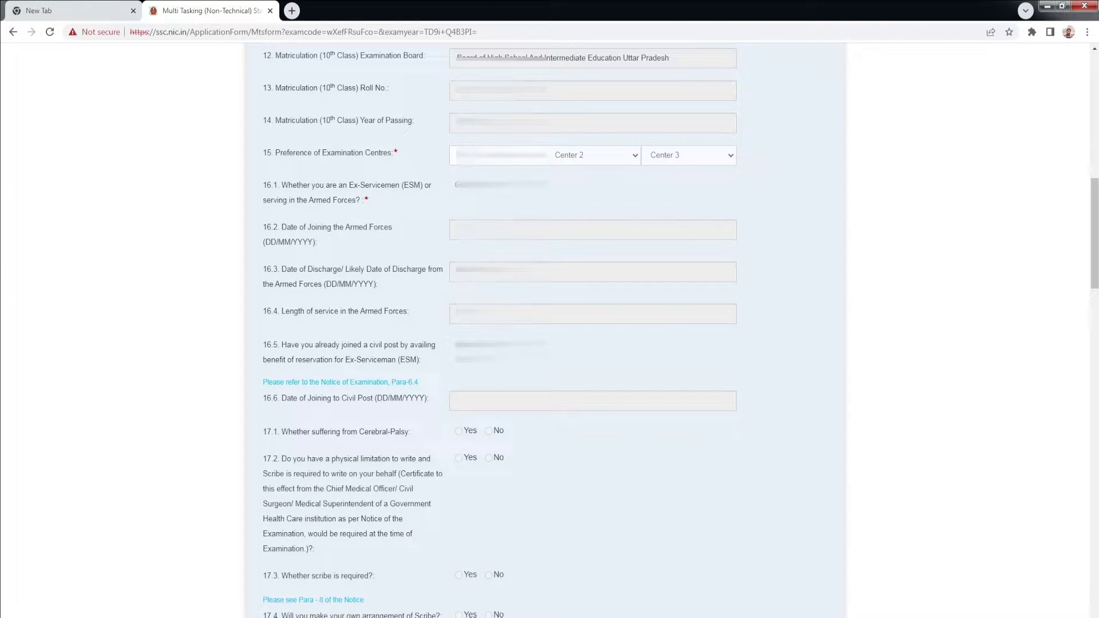
scroll(493, 384, down, 5)
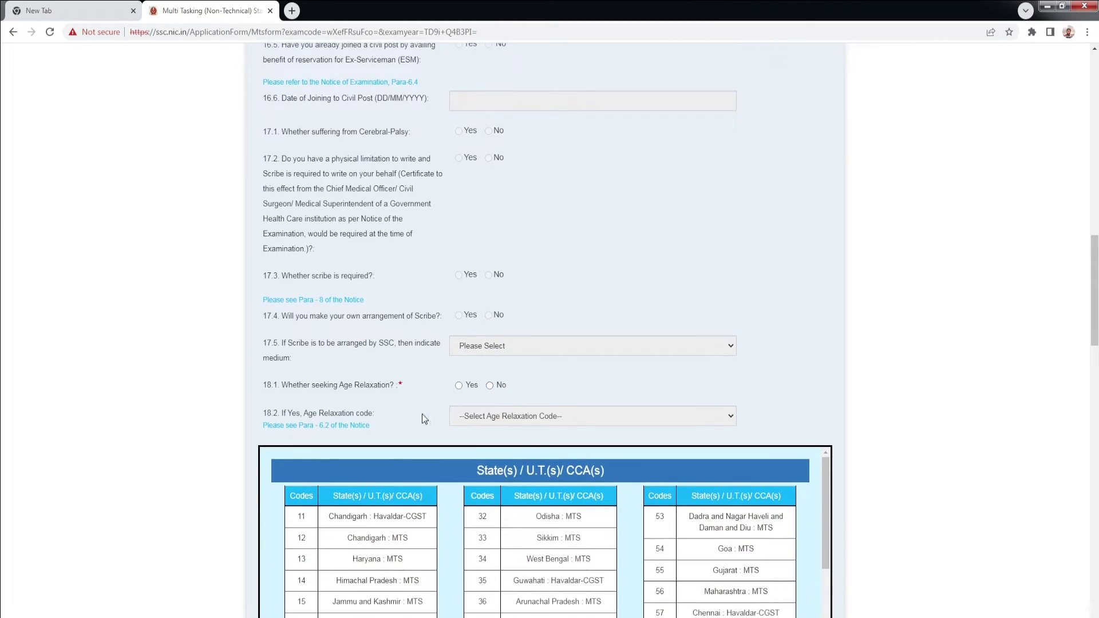
Step: Answer No to question 18.1 on age relaxation, leaving the Age Relaxation Code empty
drag(294, 389, 507, 387)
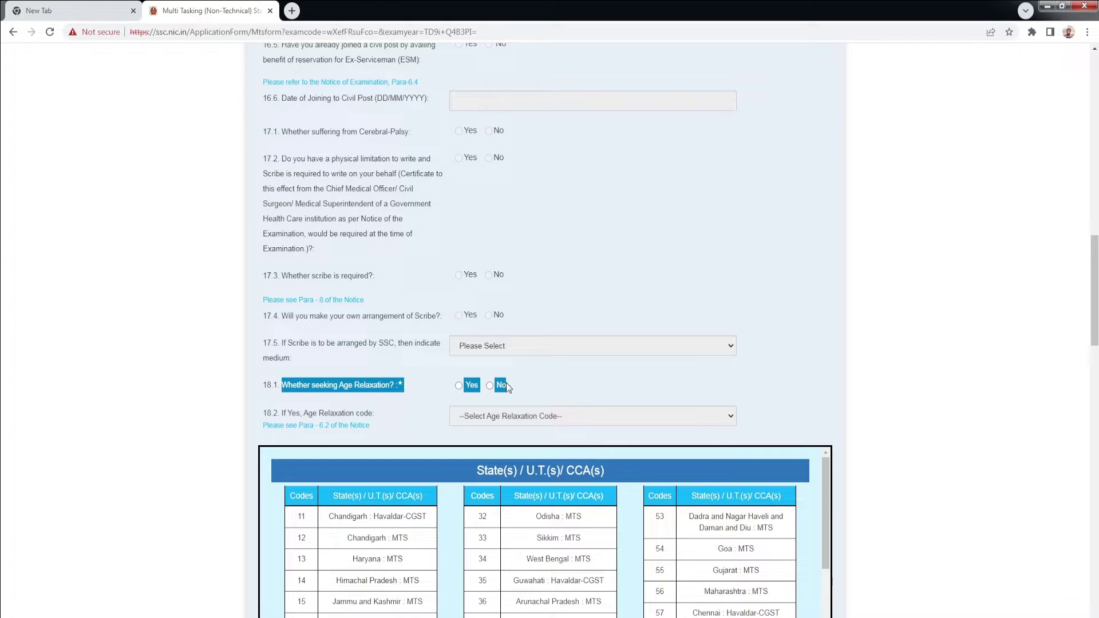
click(537, 385)
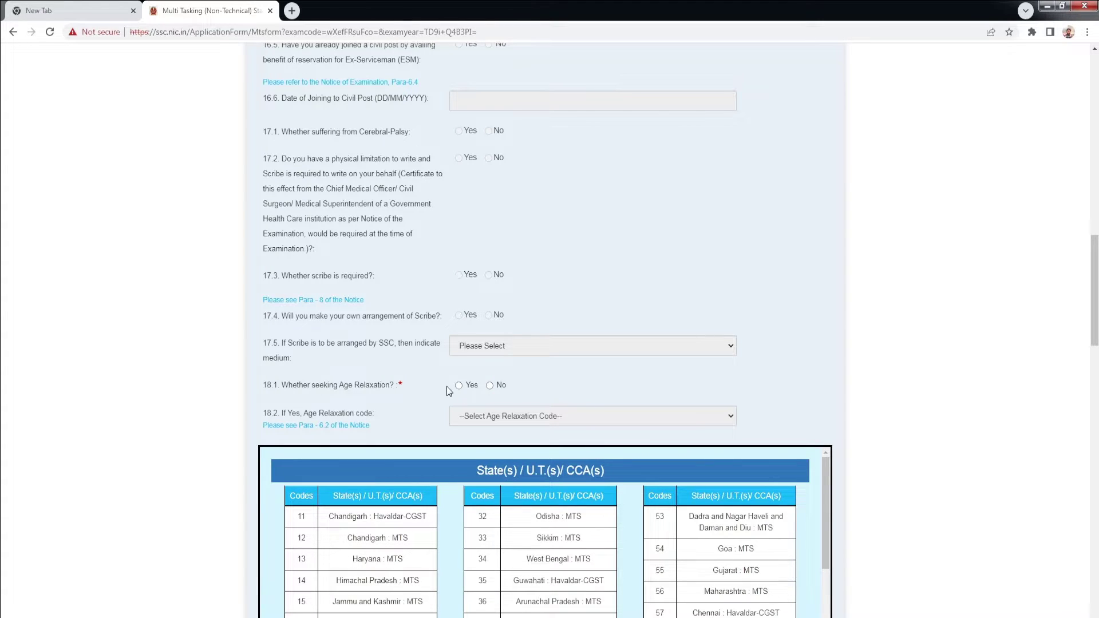
scroll(424, 384, down, 2)
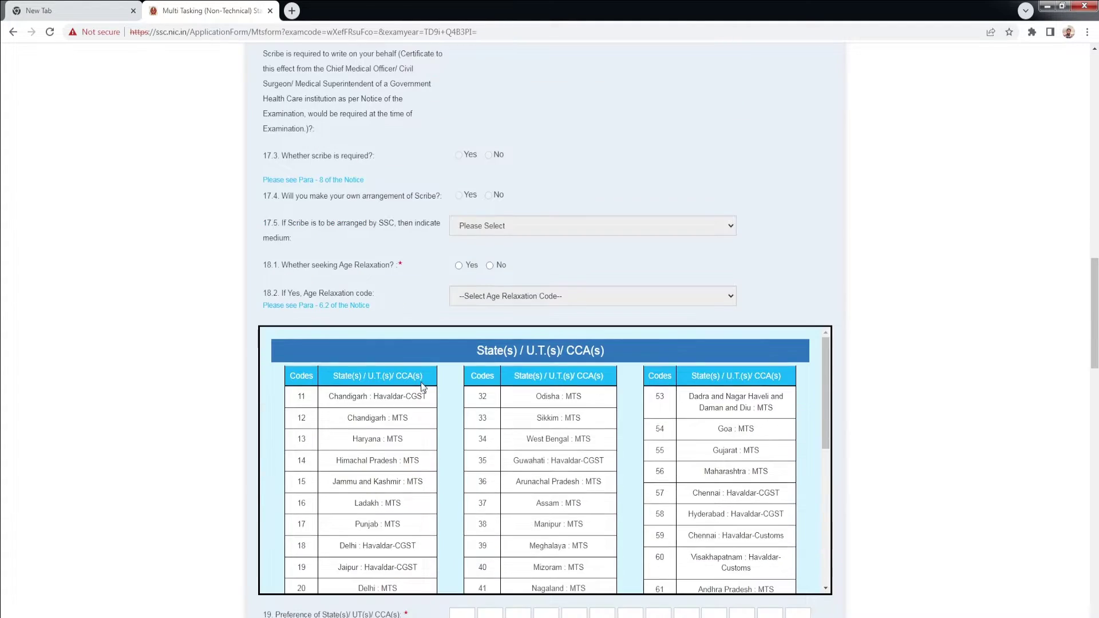
click(458, 265)
click(505, 296)
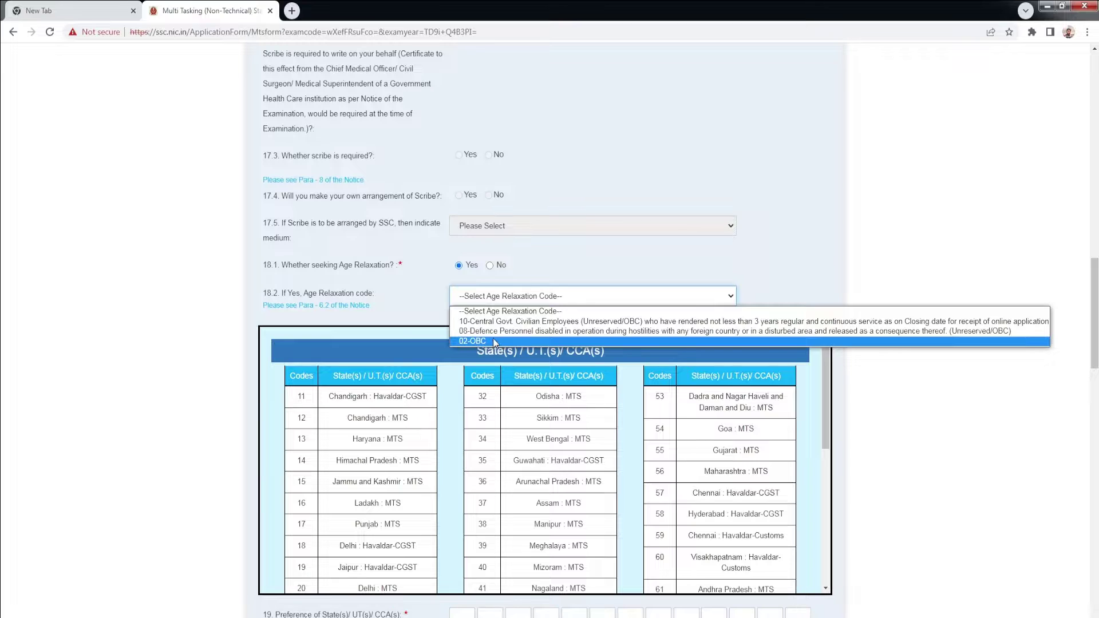
click(500, 283)
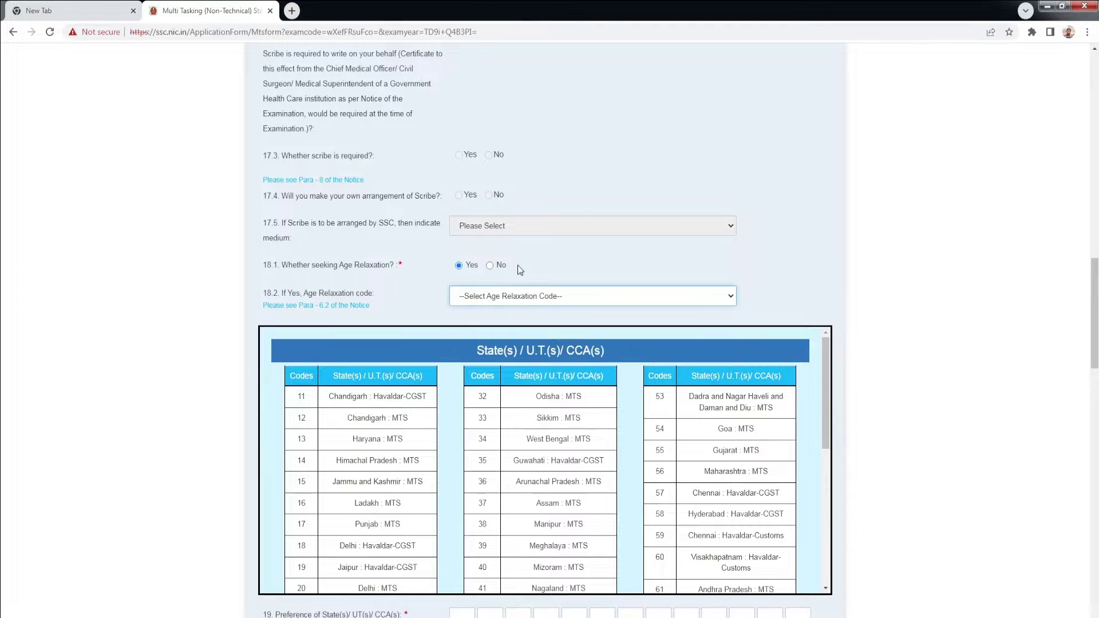
click(491, 265)
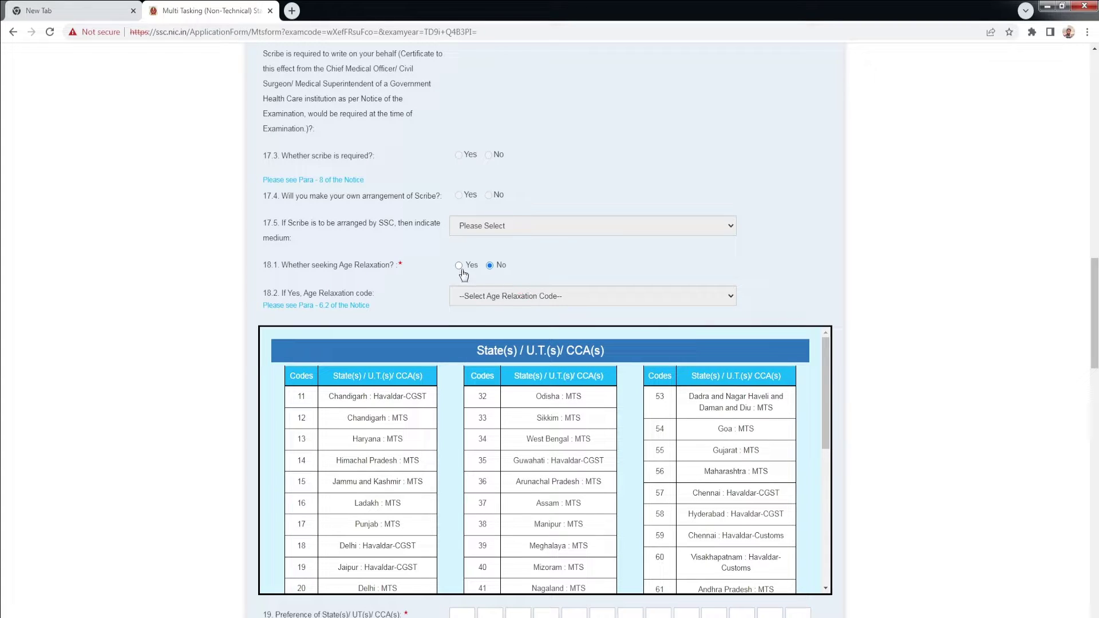
scroll(568, 266, down, 3)
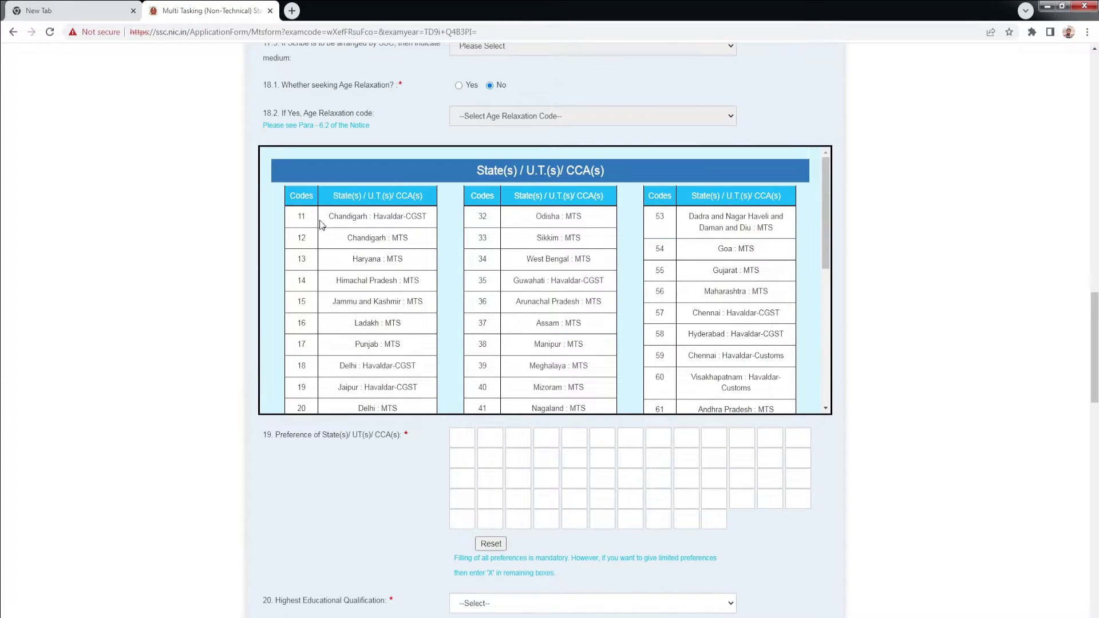
Step: Look up State/UT codes: Chandigarh MTS 12, Himachal Pradesh 14 and All India MTS 72
drag(330, 218, 425, 223)
drag(347, 238, 409, 240)
drag(291, 240, 306, 239)
drag(292, 281, 307, 303)
click(377, 342)
scroll(395, 342, down, 1)
scroll(395, 342, down, 5)
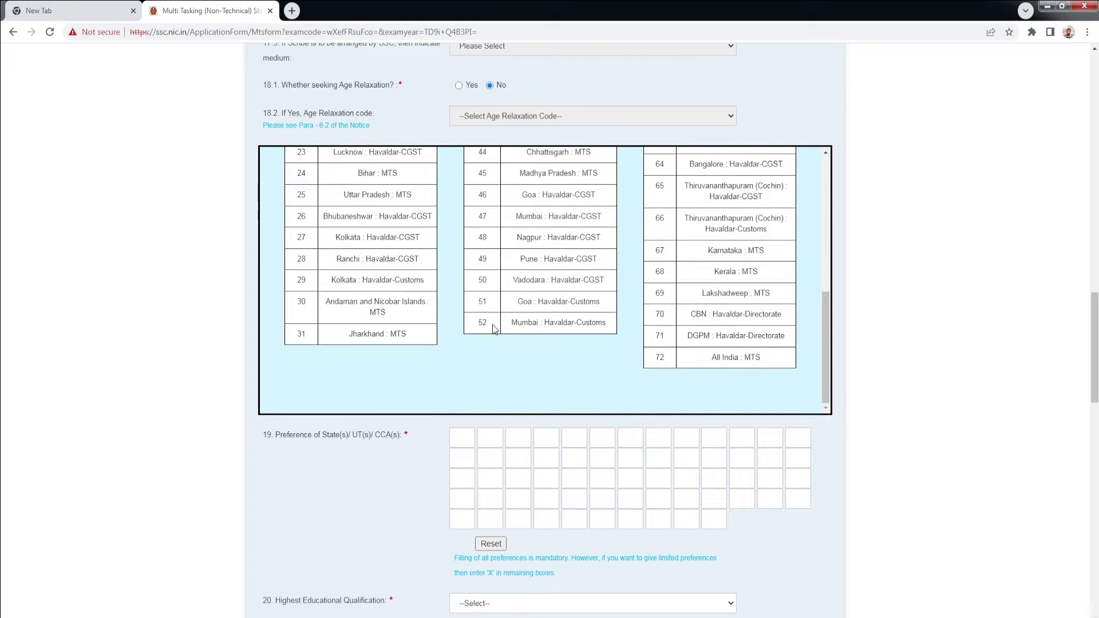
scroll(536, 317, up, 6)
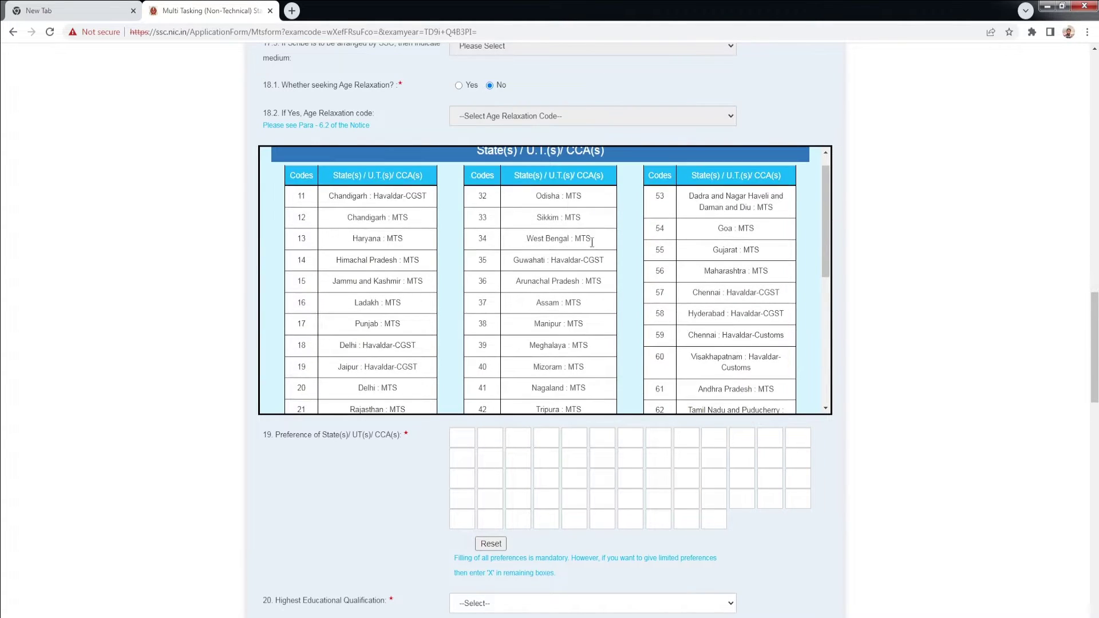
scroll(703, 293, down, 6)
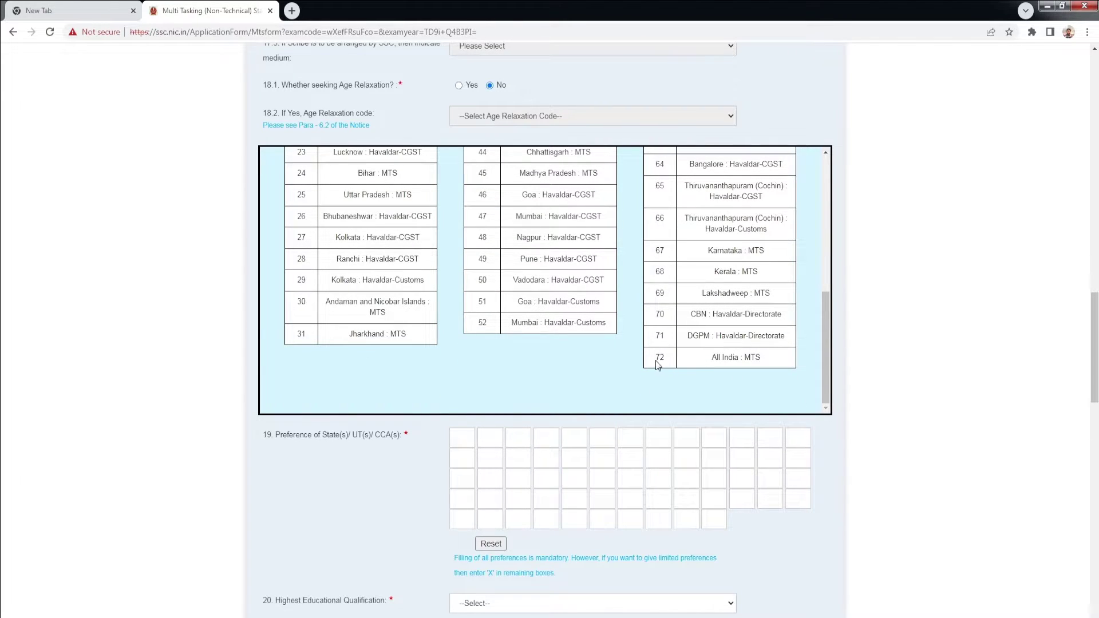
double_click(660, 363)
drag(711, 360, 767, 355)
click(691, 359)
drag(651, 361, 758, 371)
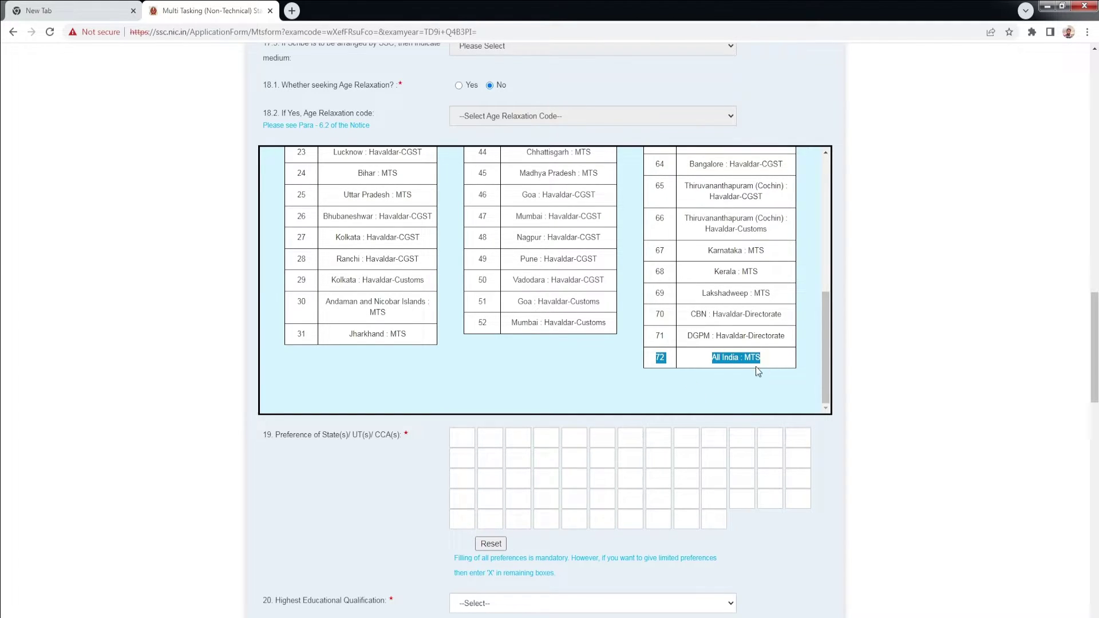
click(683, 384)
Step: Visit the first two State/UT preference boxes, then bring up the Highest Educational Qualification list
click(470, 441)
click(490, 438)
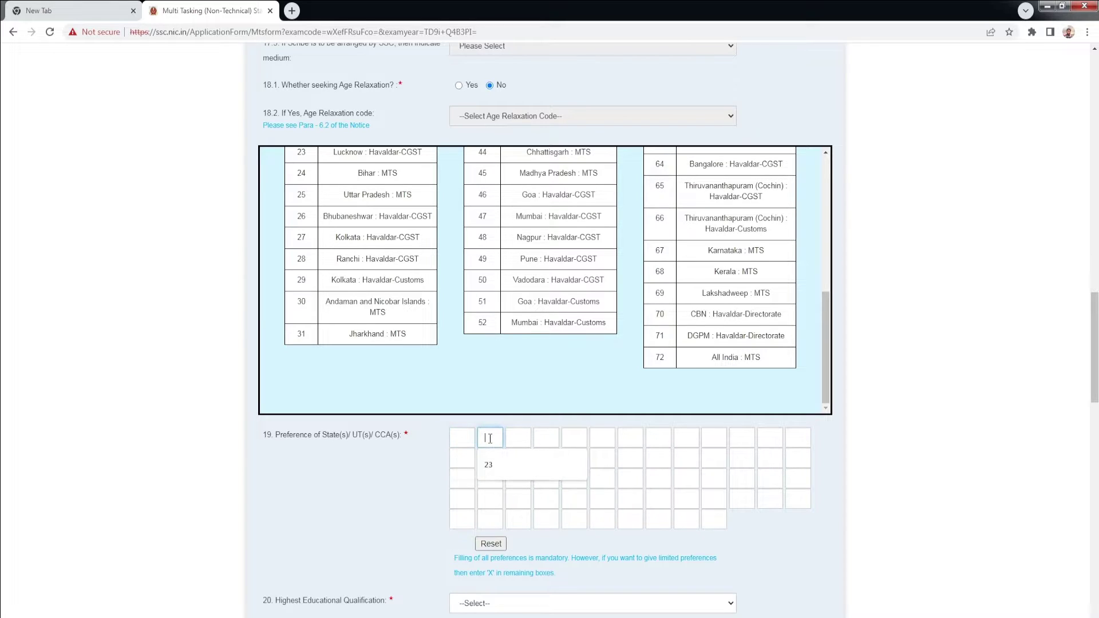
click(452, 420)
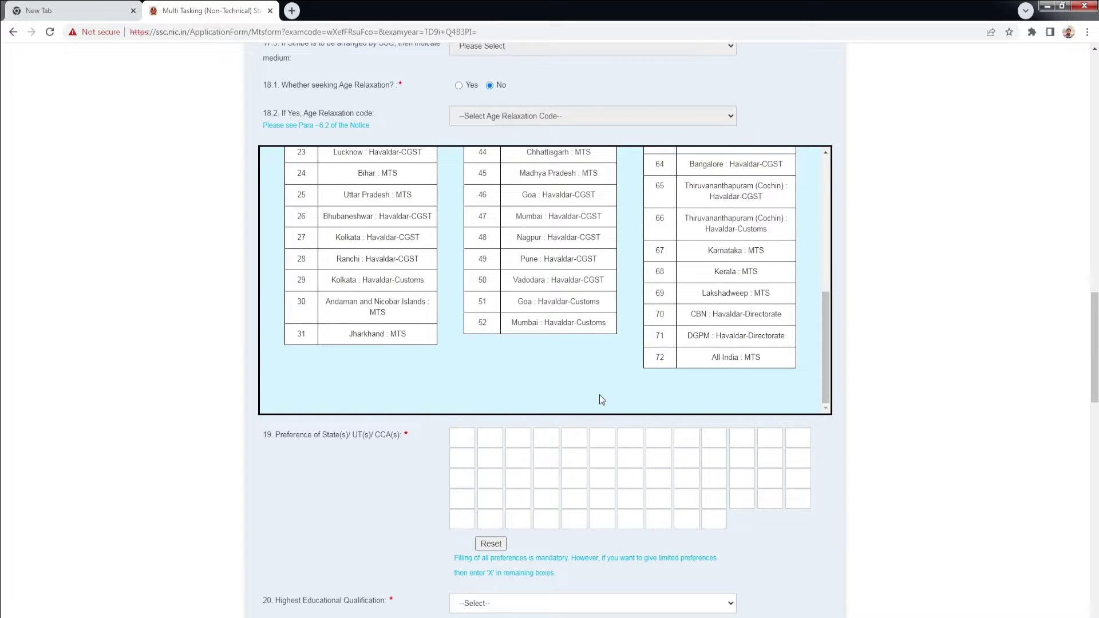
scroll(601, 400, down, 3)
click(539, 428)
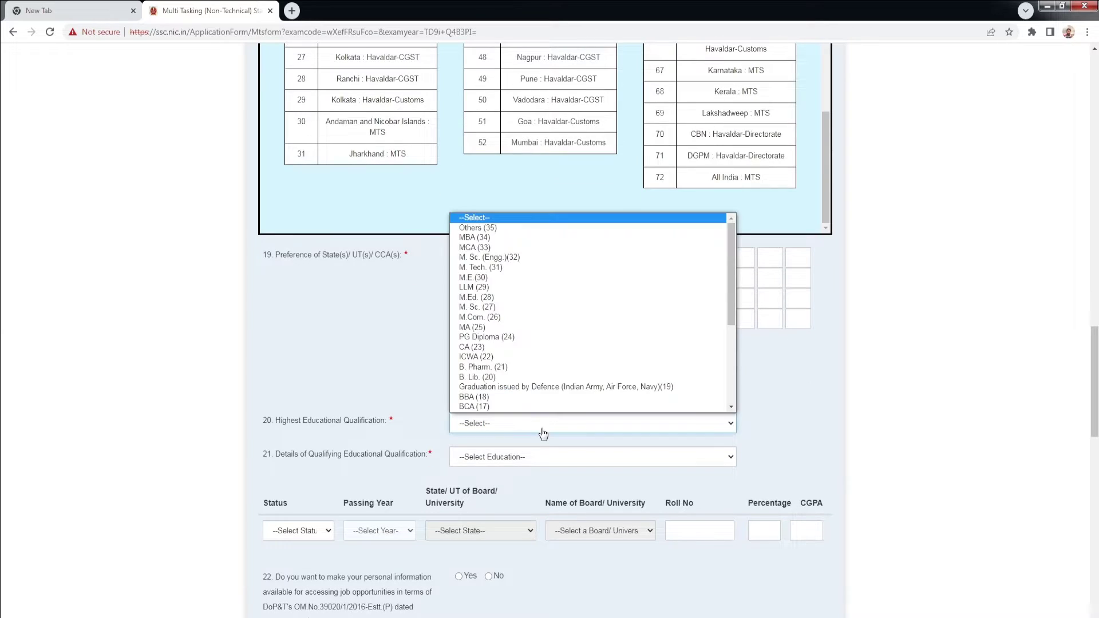
Step: Dismiss the Highest Educational Qualification list without choosing an option
scroll(545, 378, down, 5)
scroll(545, 378, up, 3)
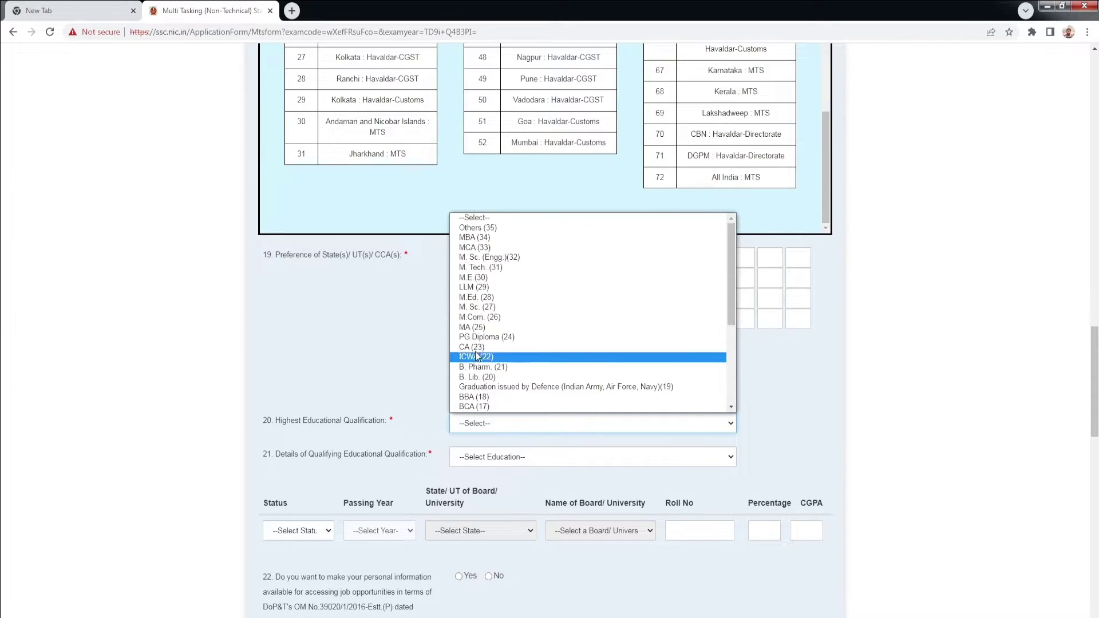
scroll(507, 330, down, 3)
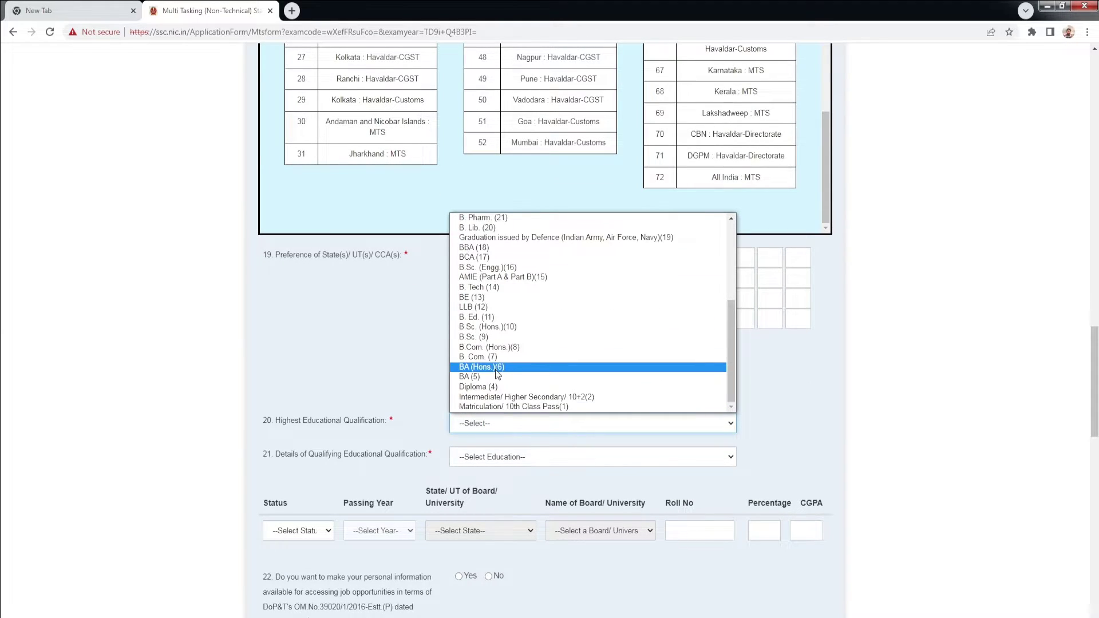
drag(734, 379, 730, 304)
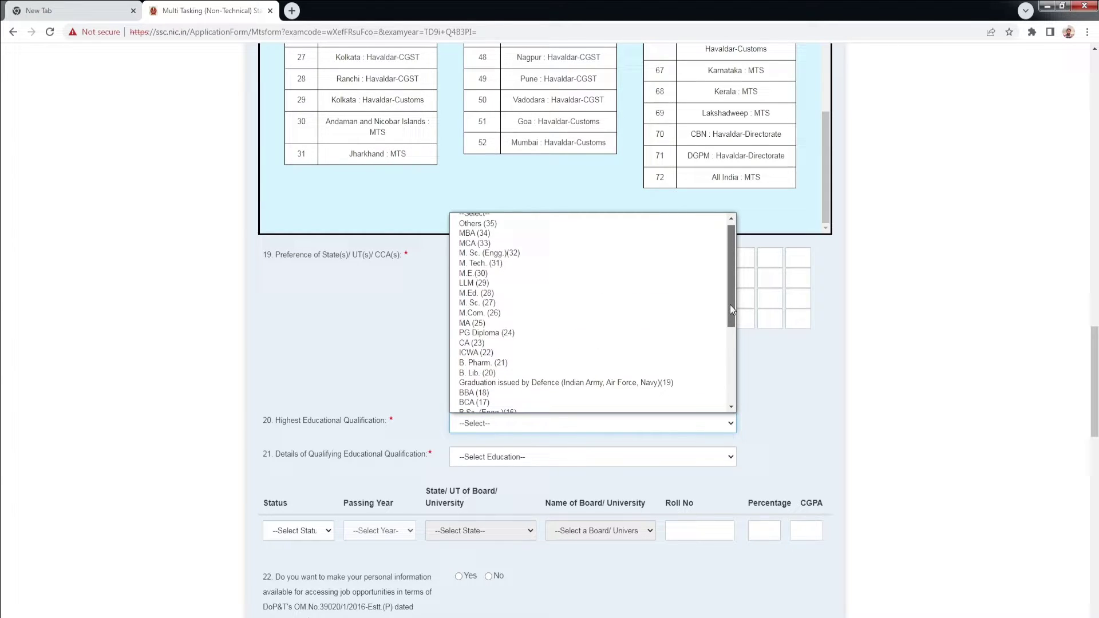
click(325, 328)
Step: Set qualifying education to 10th Standard with status Passed, leaving the percentage blank
scroll(458, 363, down, 1)
click(514, 397)
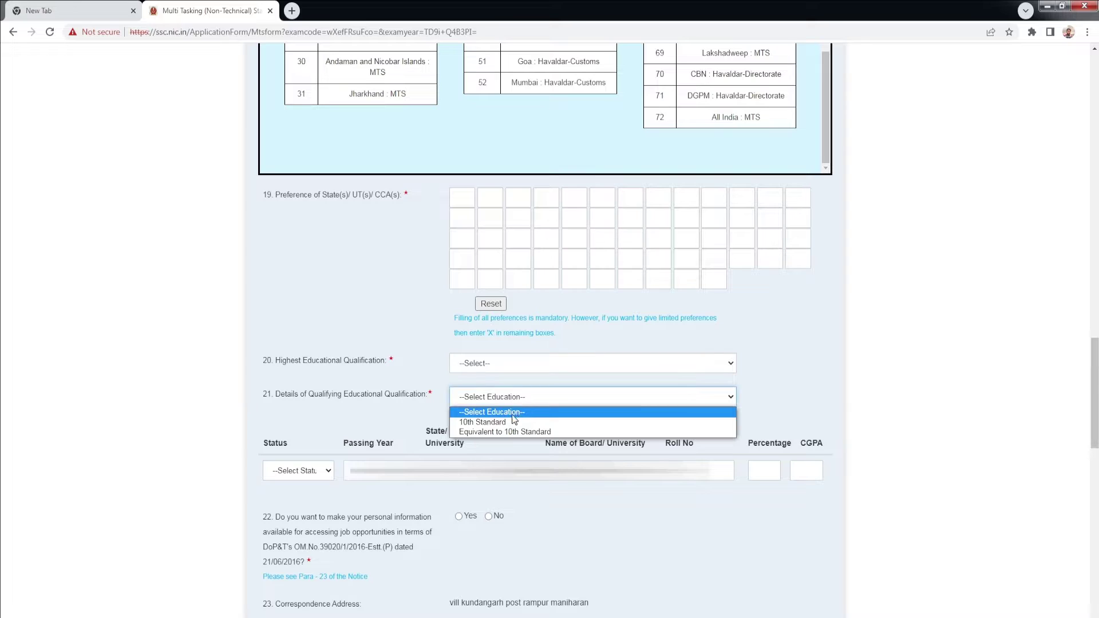
click(506, 423)
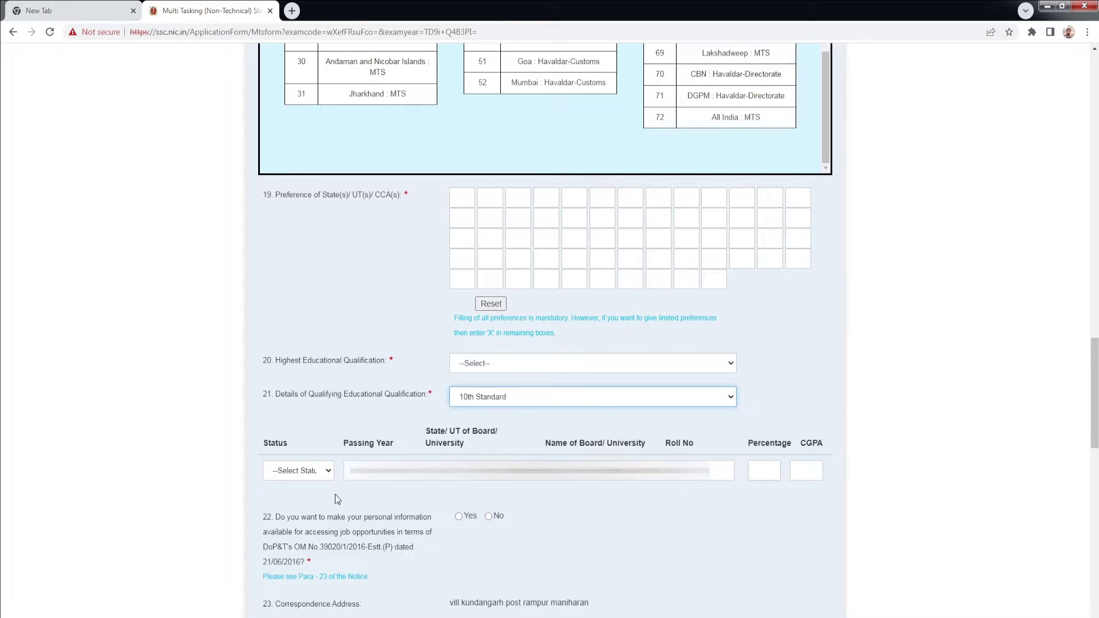
click(310, 473)
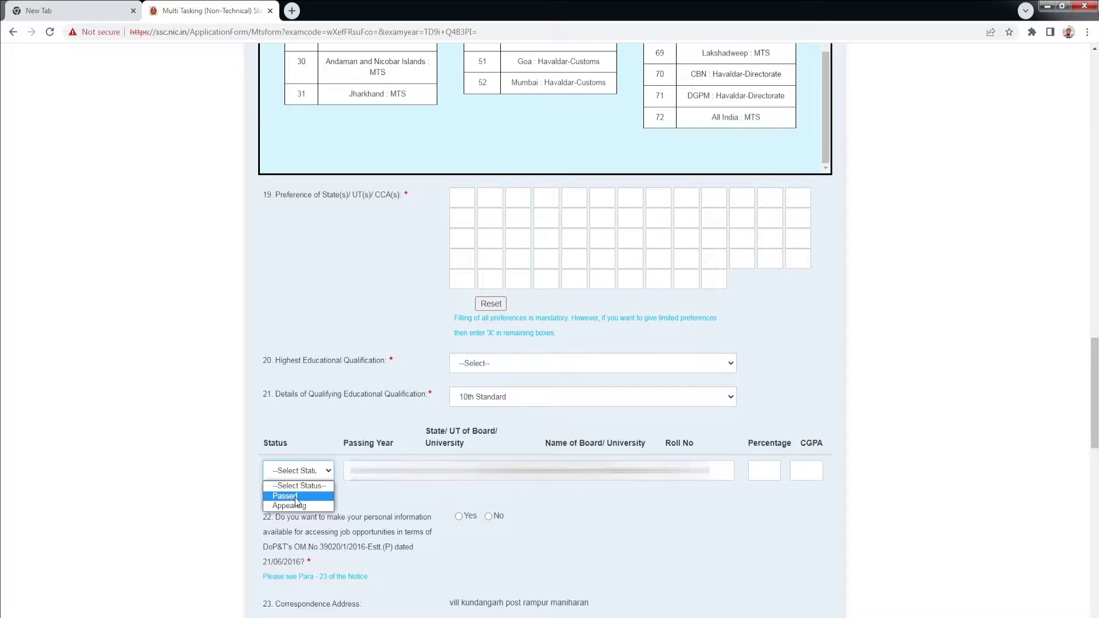
click(296, 497)
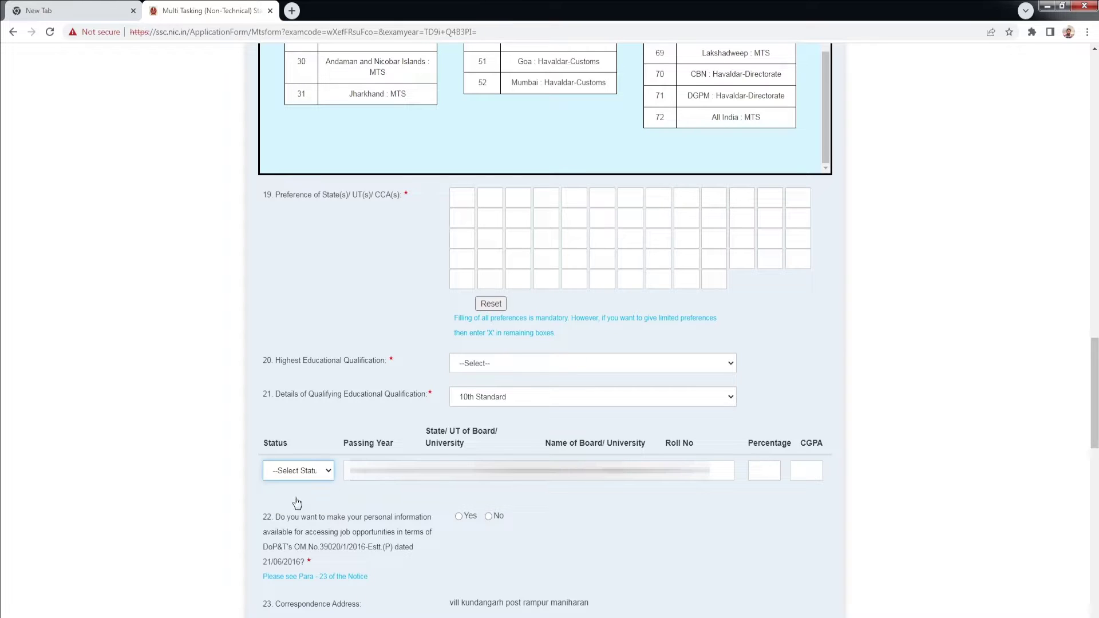
click(765, 476)
click(712, 508)
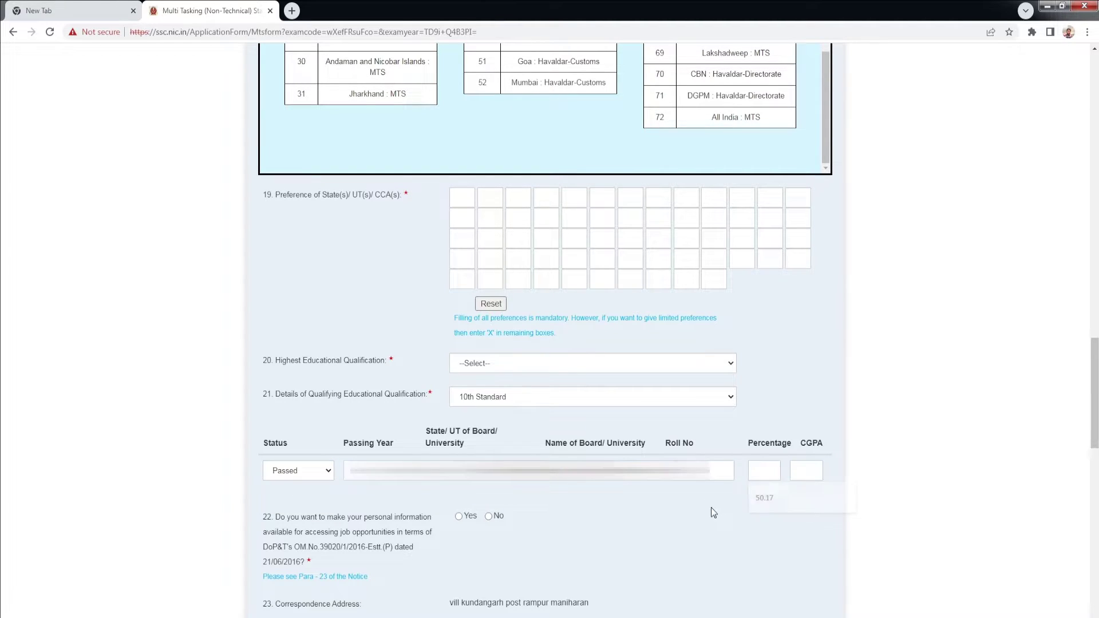
scroll(652, 492, down, 1)
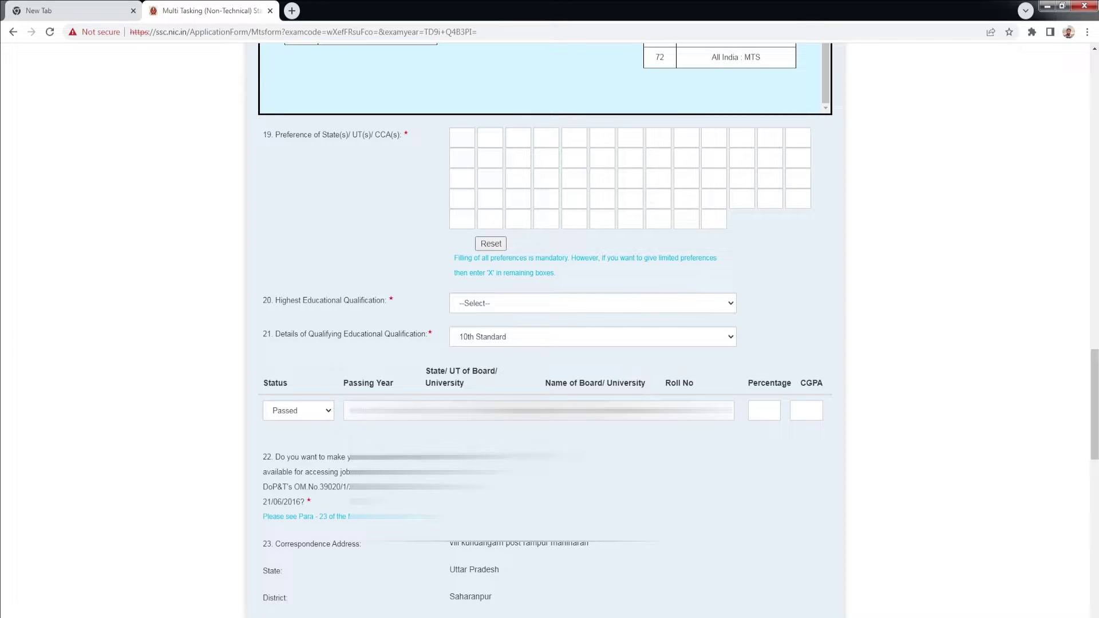
scroll(545, 331, down, 5)
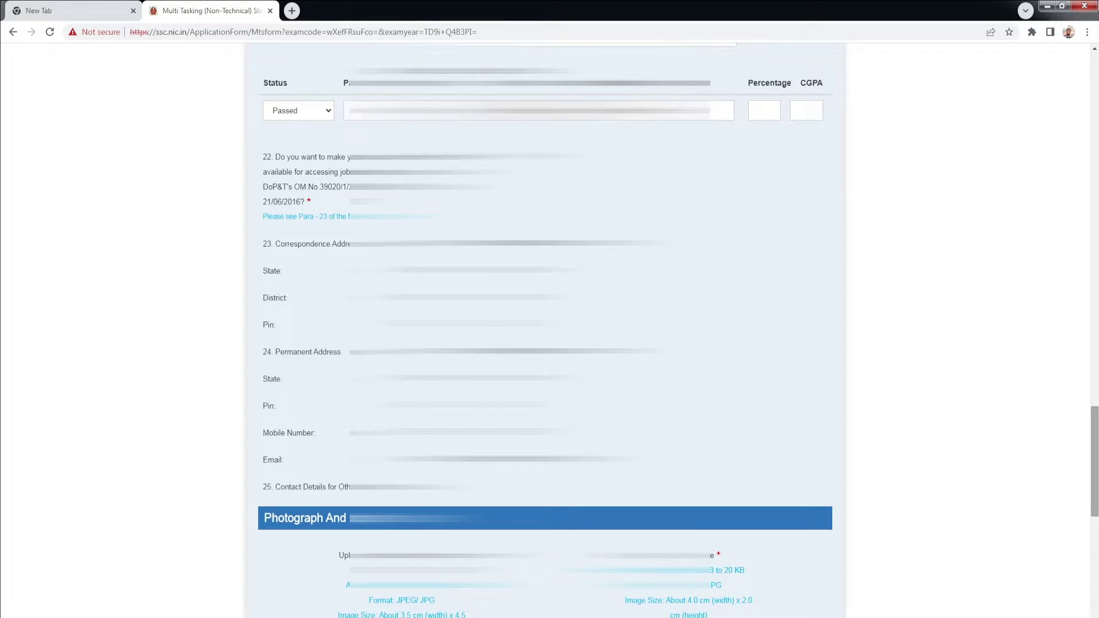
scroll(545, 330, down, 3)
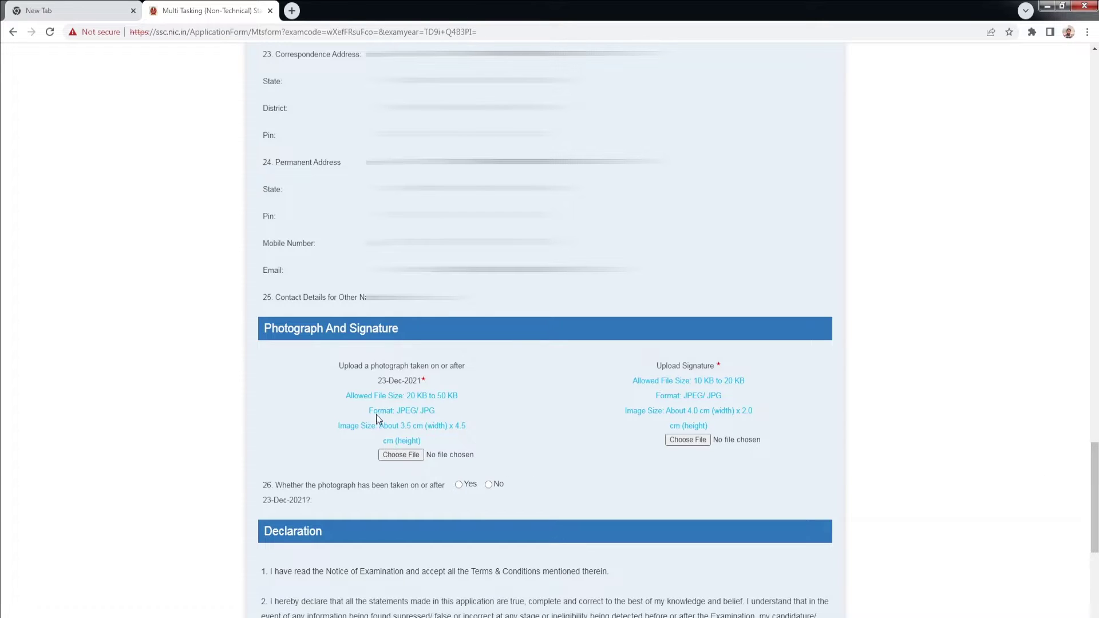
Step: Review the rule requiring the photograph to be taken on or after 23-Dec-2021
drag(375, 380, 418, 380)
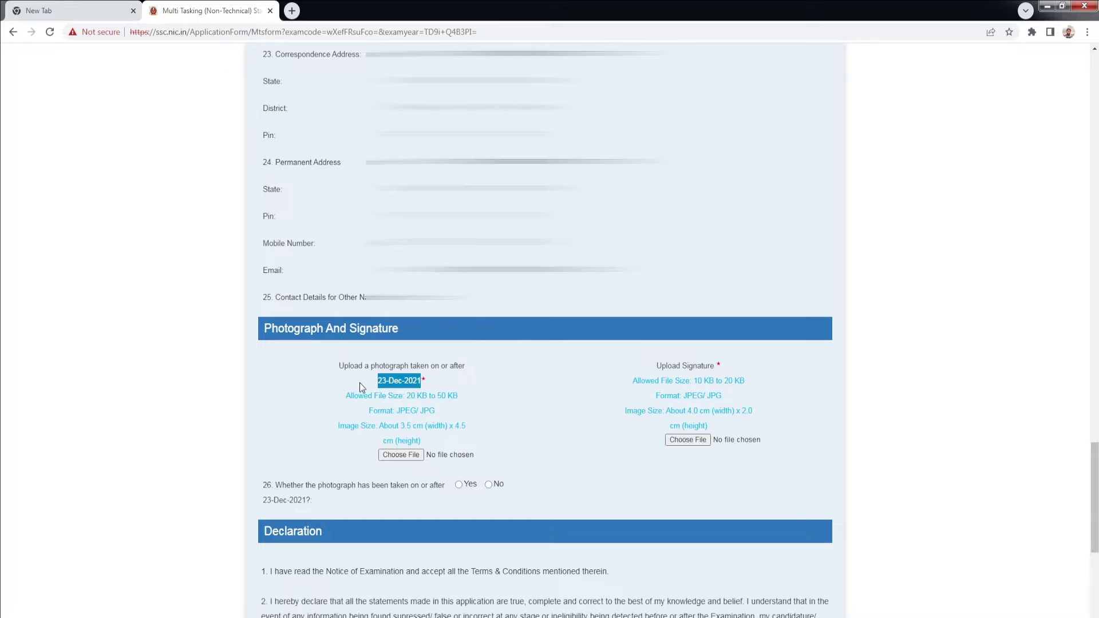
drag(339, 365, 470, 373)
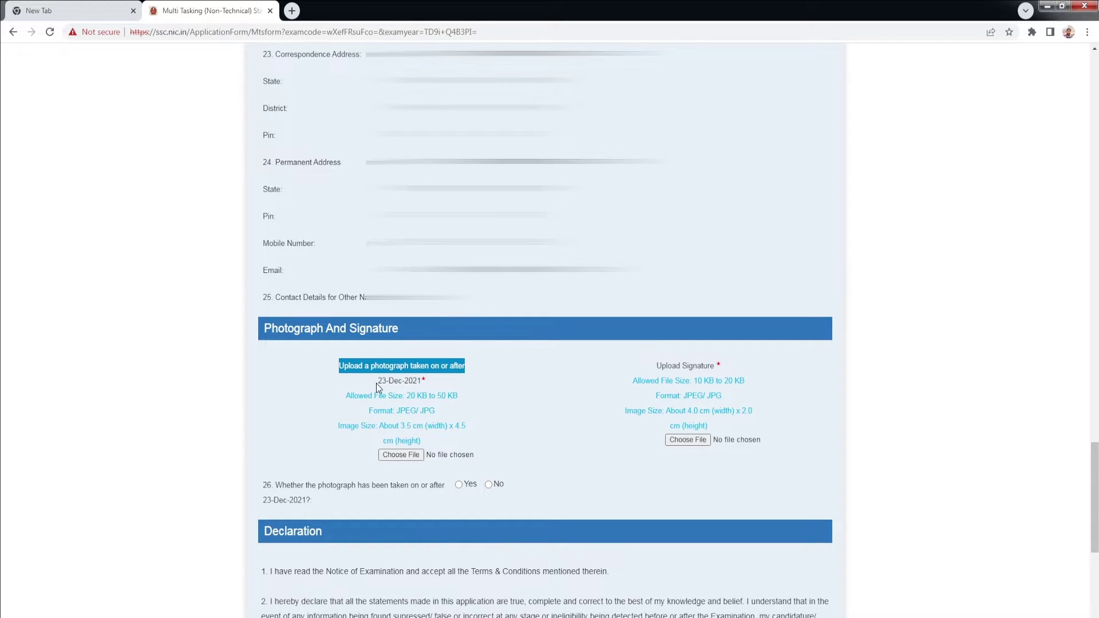
drag(376, 383, 421, 384)
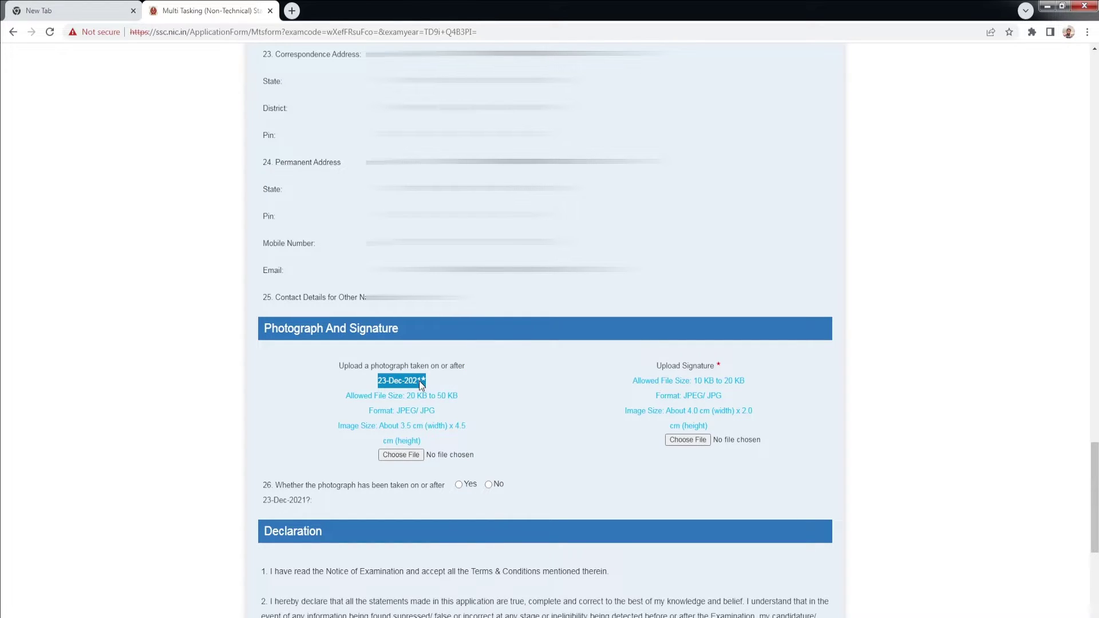
click(629, 400)
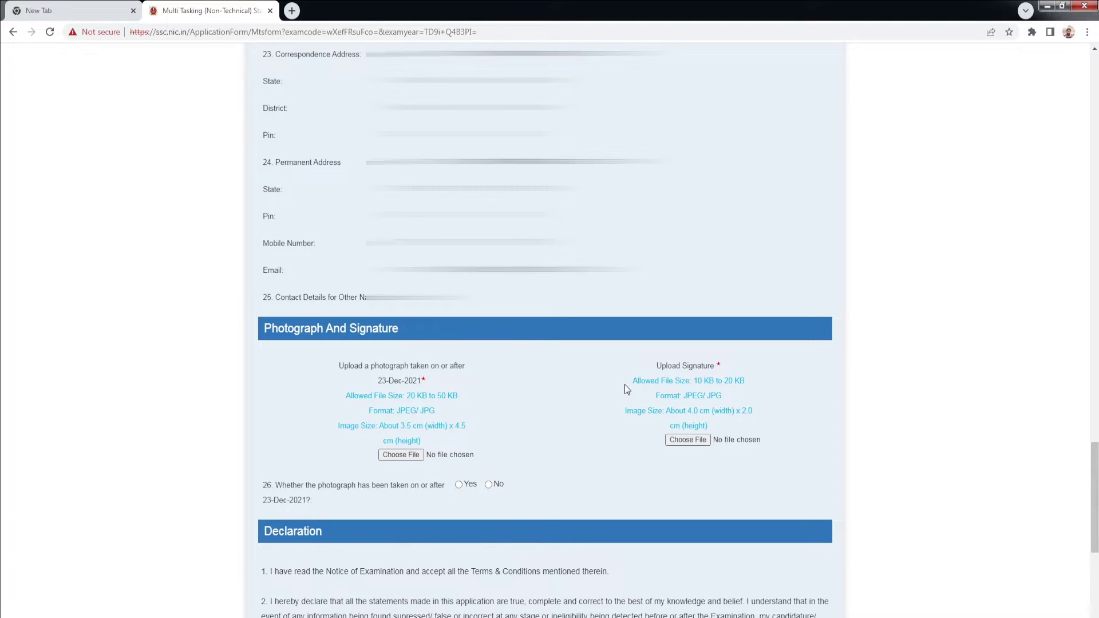
Step: Check the signature size and format rules, then tick the I Agree declaration
mouse_move(752, 389)
mouse_down()
mouse_move(753, 413)
mouse_move(723, 417)
mouse_move(743, 386)
mouse_up()
click(620, 394)
click(405, 398)
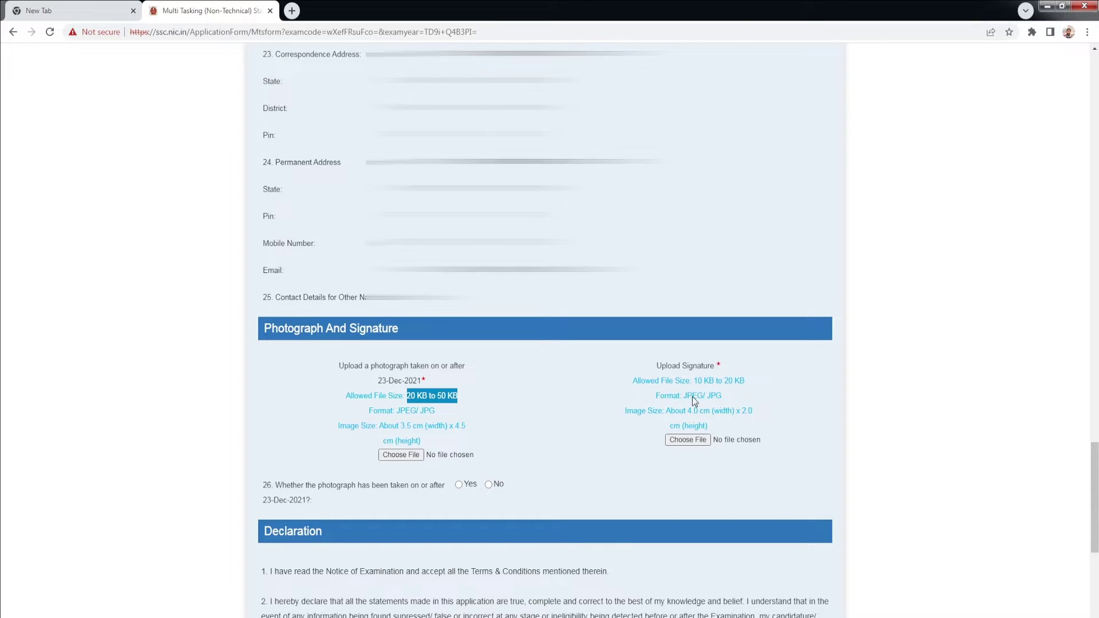
drag(697, 381, 742, 388)
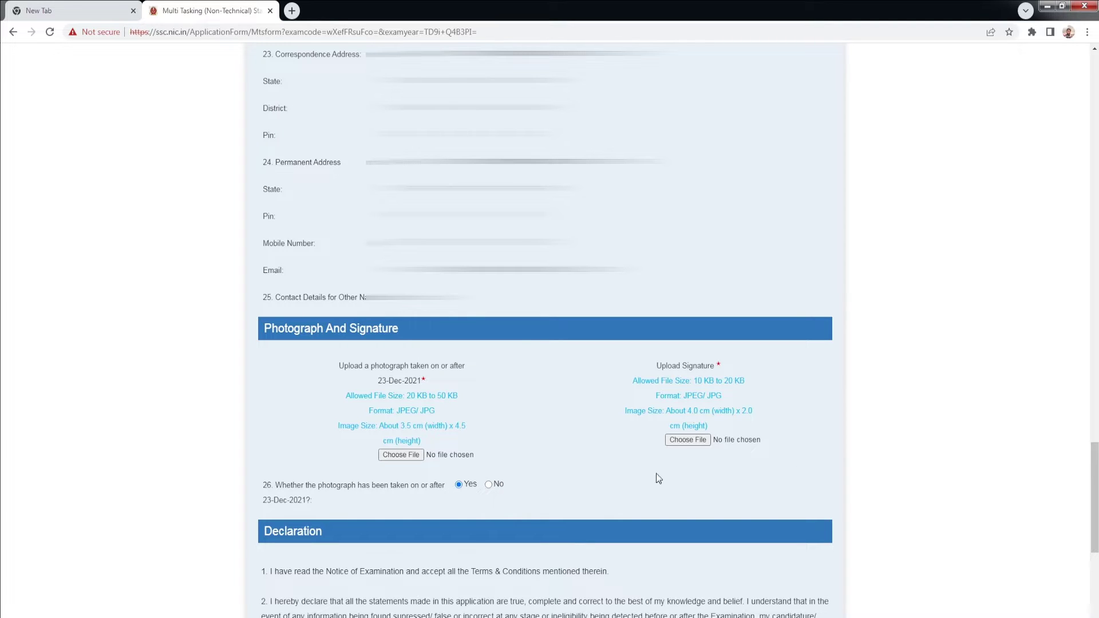
scroll(595, 531, down, 4)
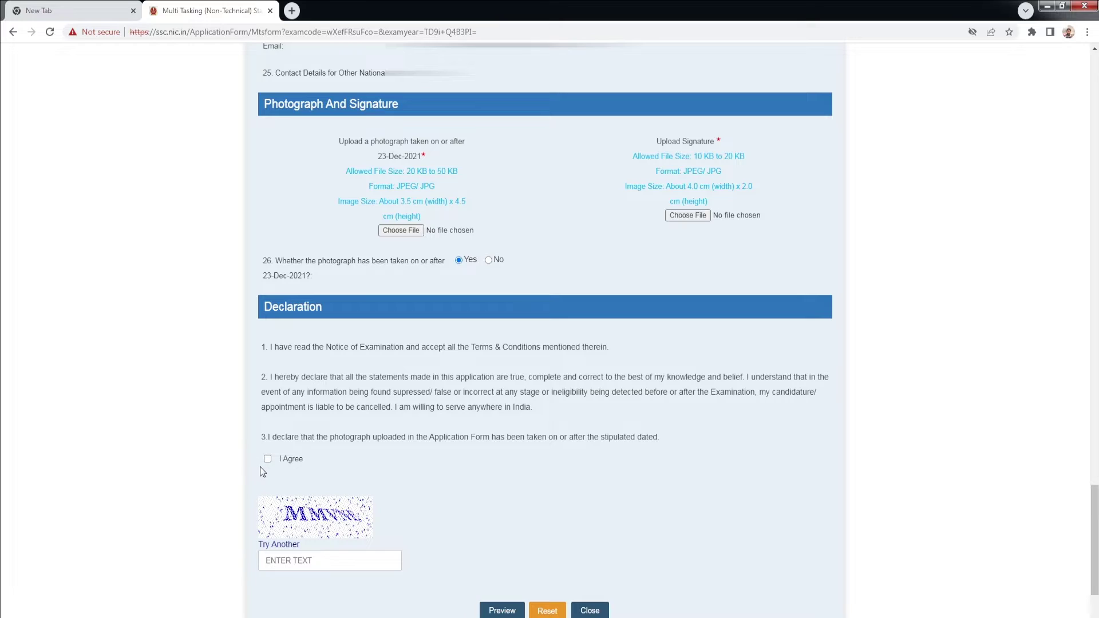
click(267, 459)
Step: Enter X in the fourth State/UT preference and confirm filling every remaining preference with X
scroll(1082, 578, down, 1)
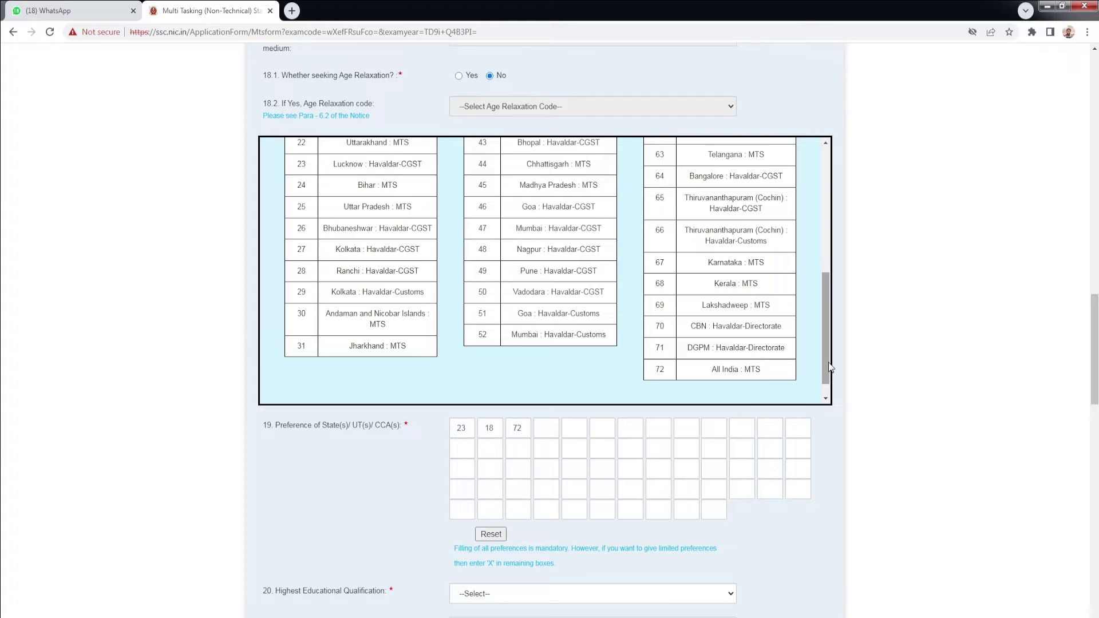
click(539, 431)
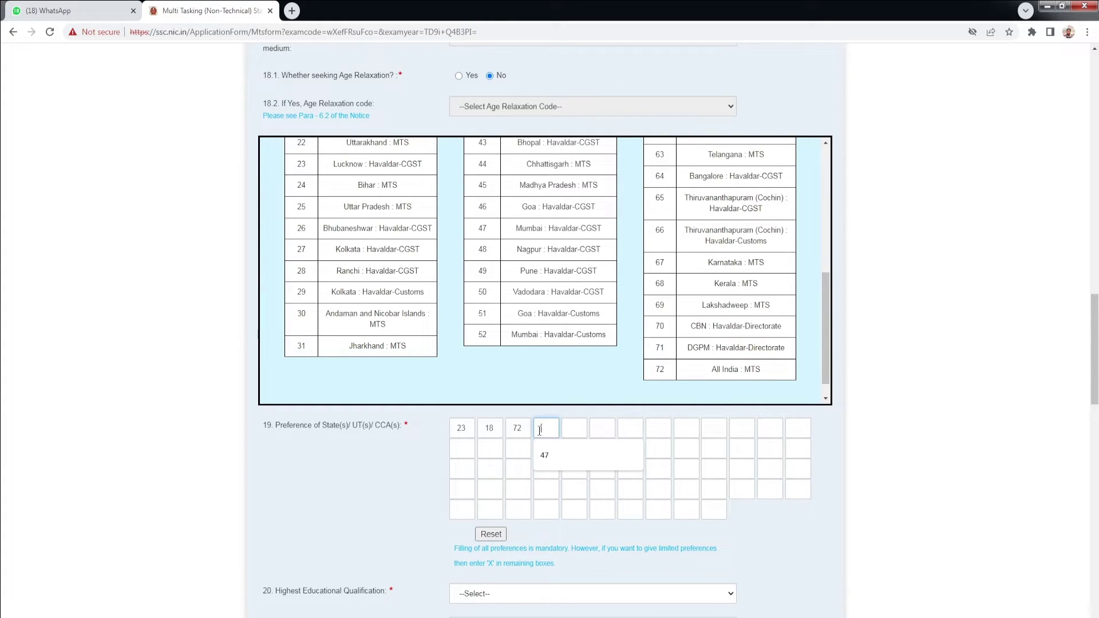
text(X)
click(575, 431)
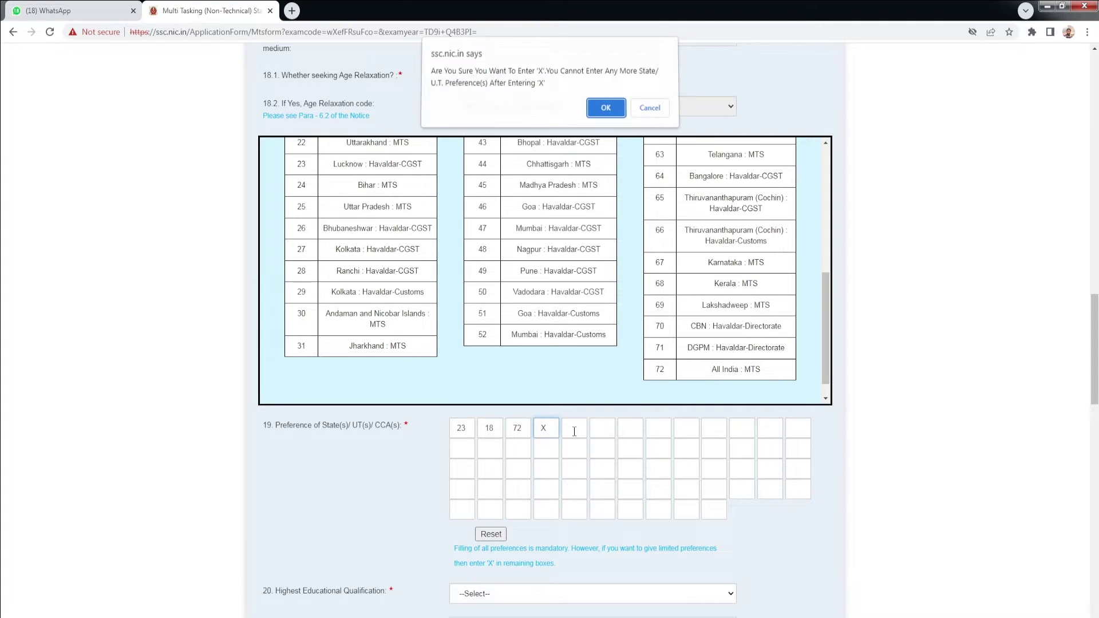
click(601, 109)
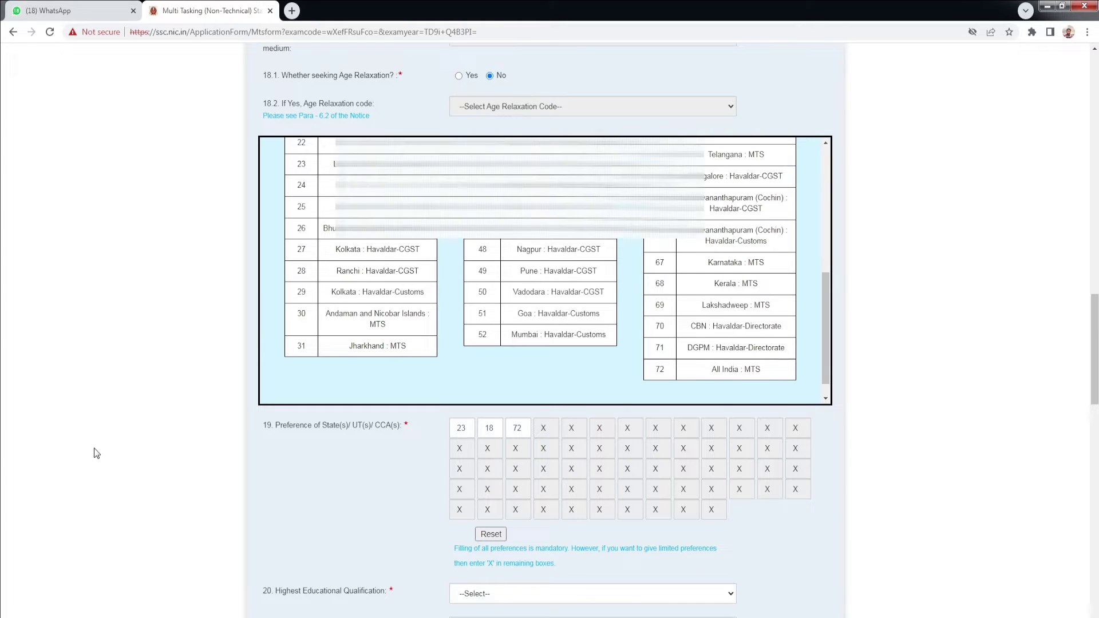
scroll(98, 449, down, 15)
Step: Tick I Agree, enter the captcha, answer Yes to question 26, and preview the form
click(268, 453)
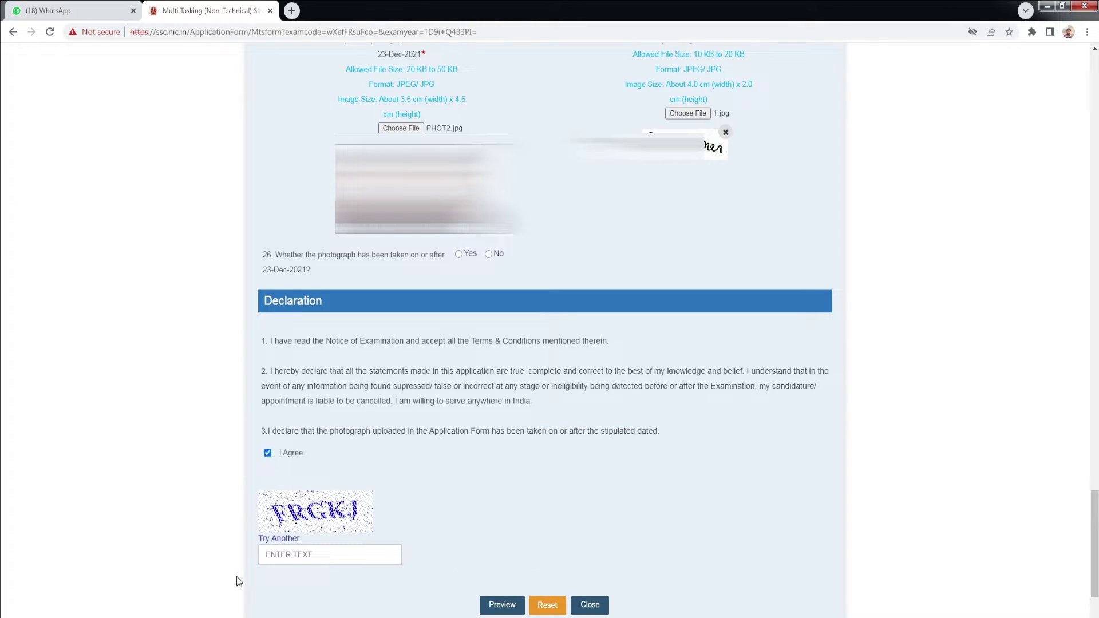
click(300, 560)
text(FRGKJ)
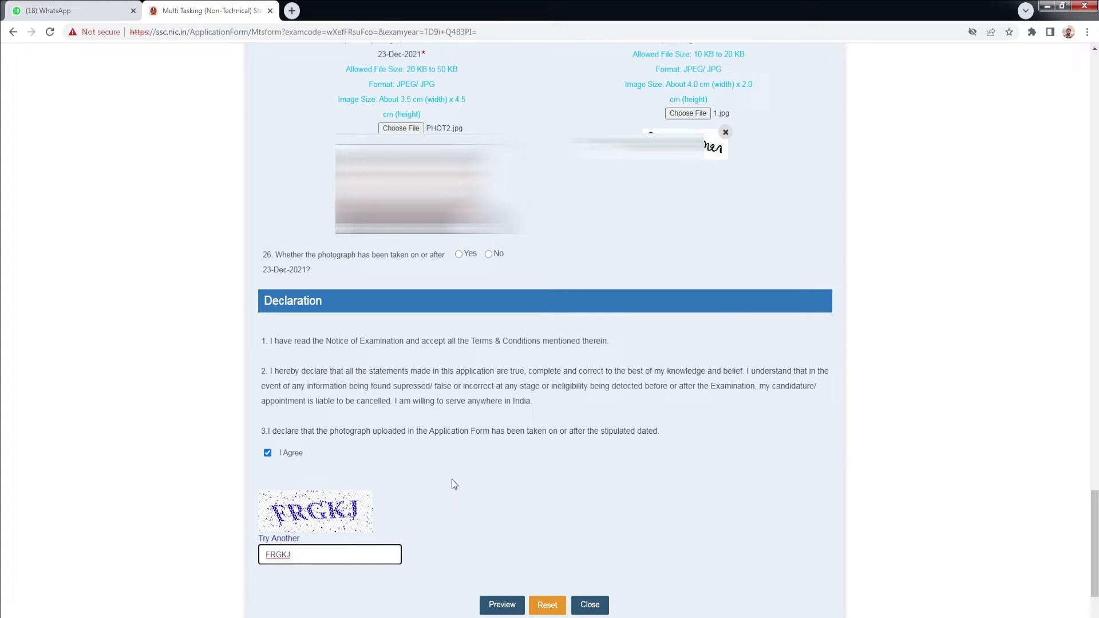
click(459, 255)
click(517, 605)
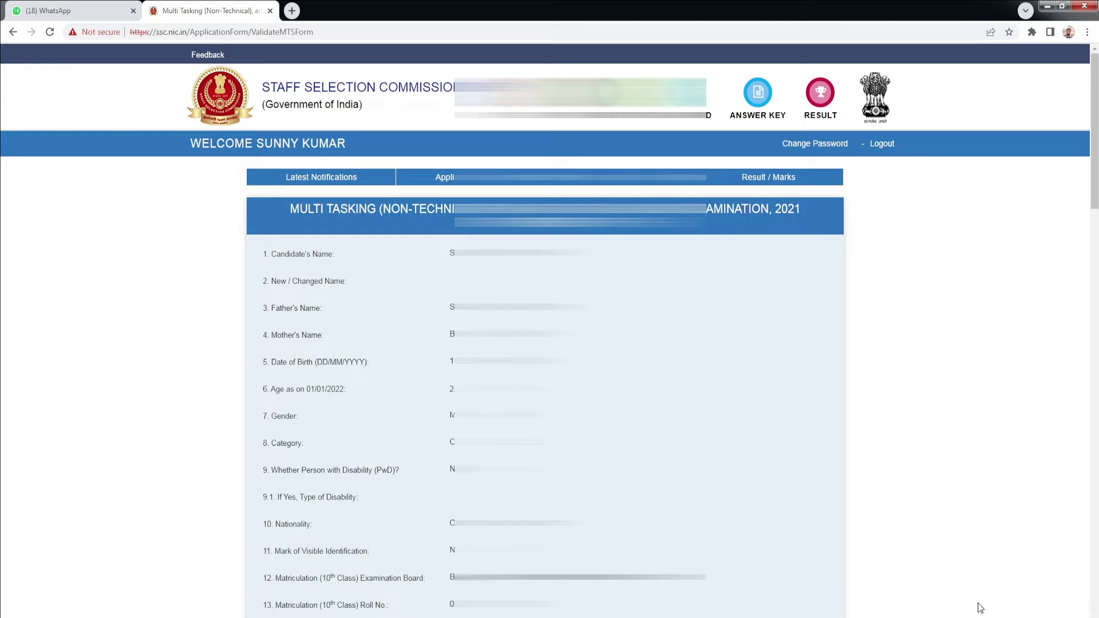
Step: Read the MTS 2021 application preview down to the bottom and submit it
scroll(549, 331, down, 4)
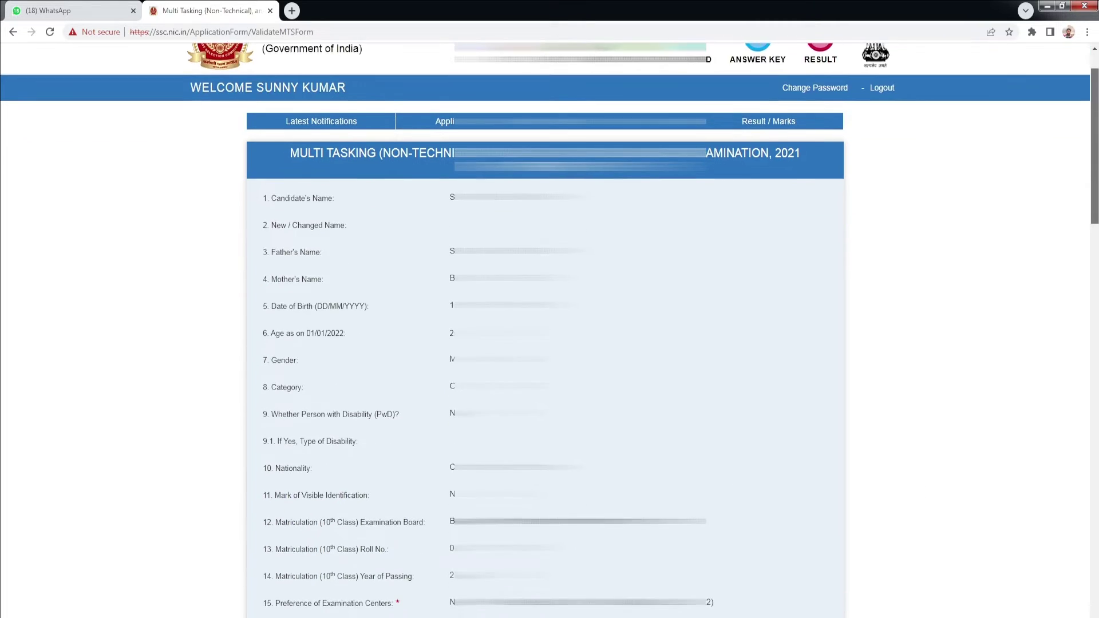
scroll(550, 330, down, 2)
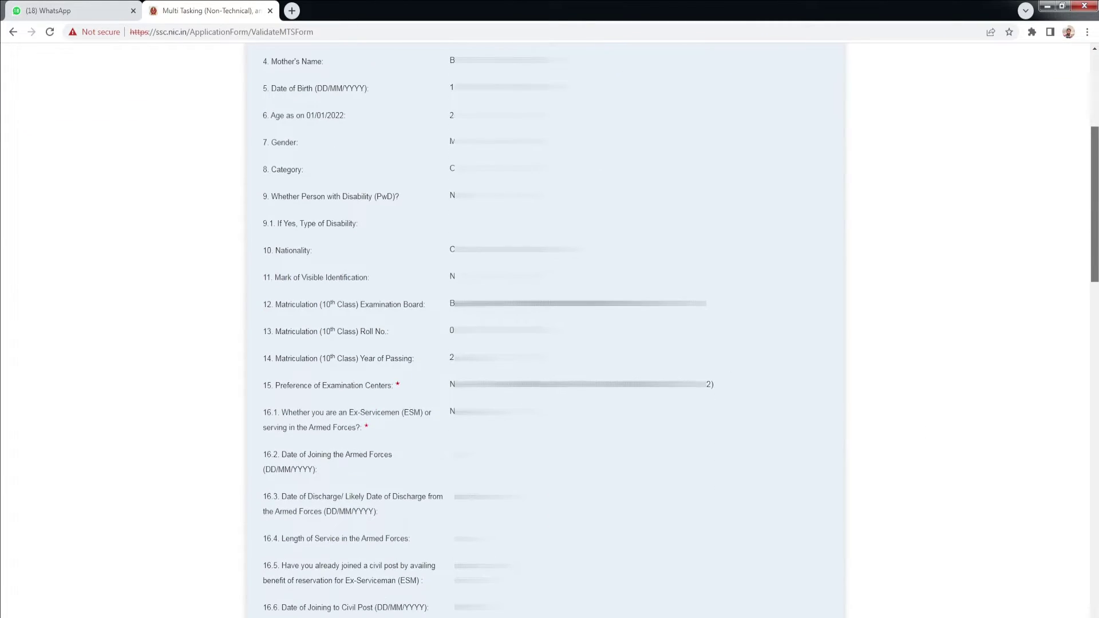
scroll(550, 330, down, 2)
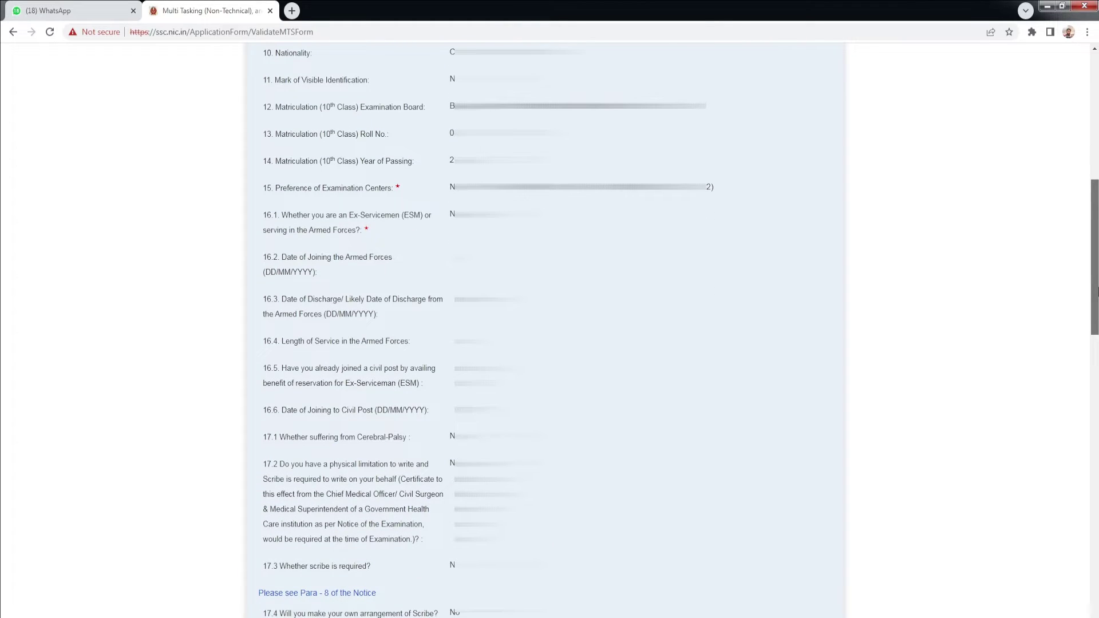
scroll(549, 331, down, 2)
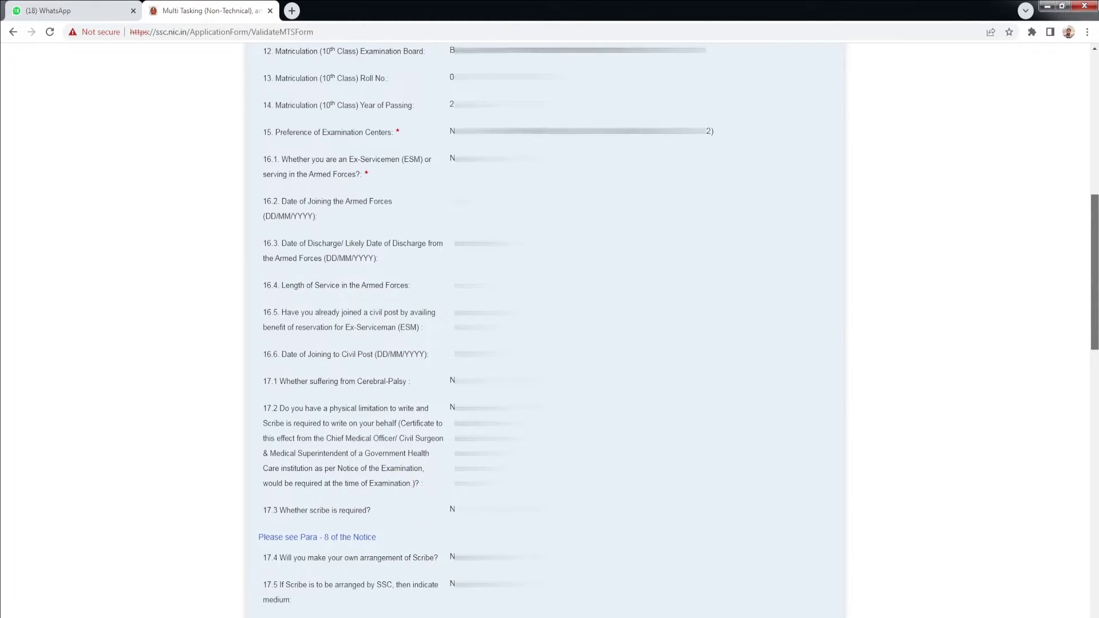
scroll(550, 330, down, 3)
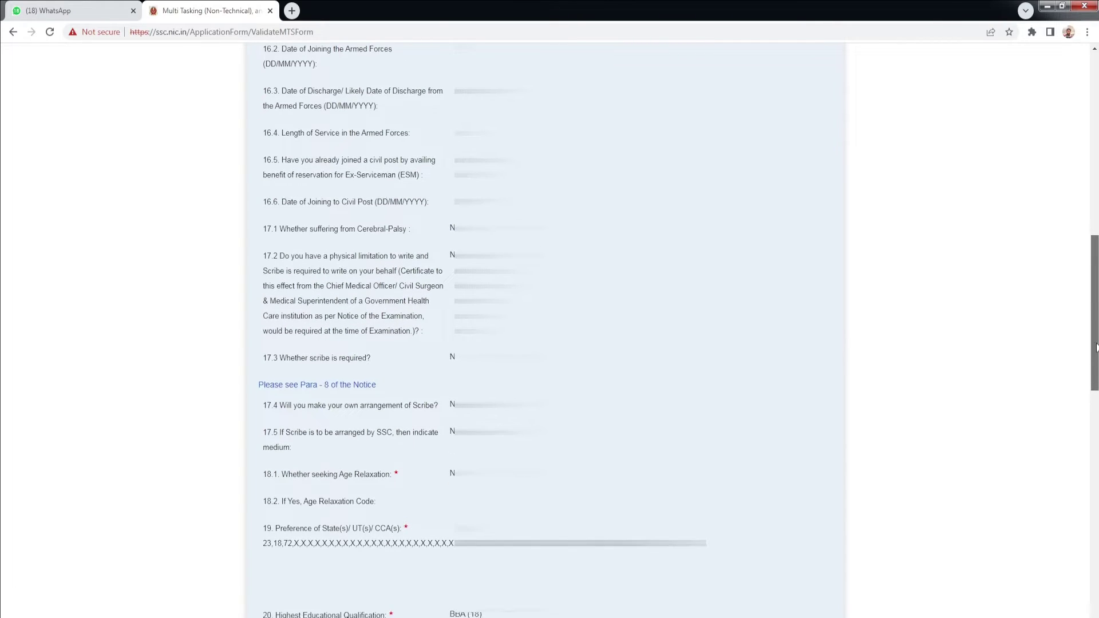
scroll(550, 330, down, 2)
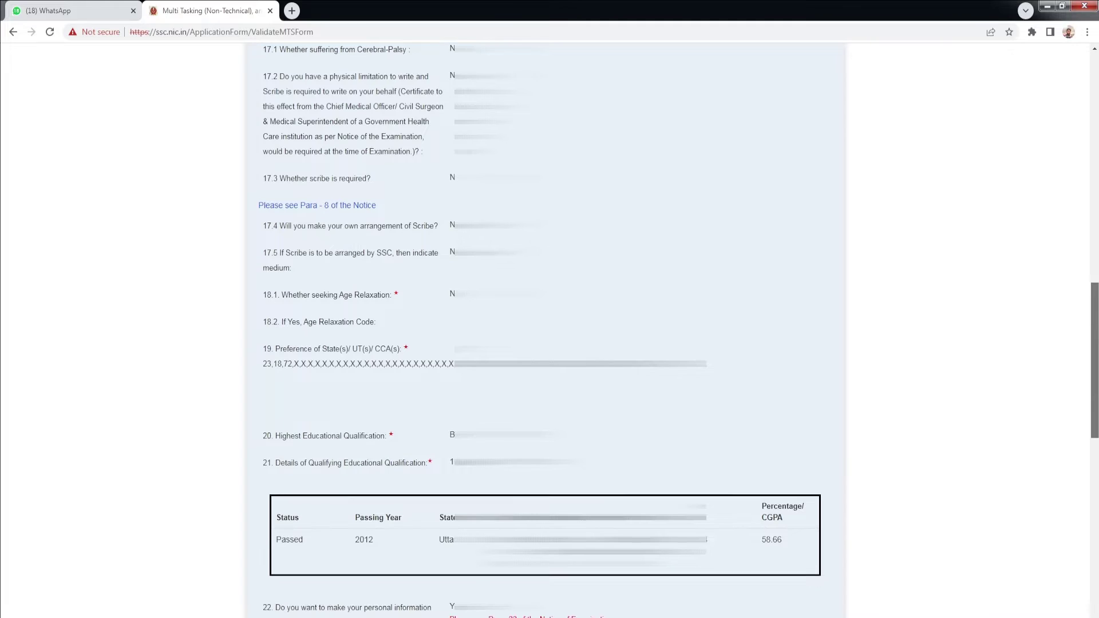
scroll(549, 330, down, 2)
scroll(549, 330, down, 2)
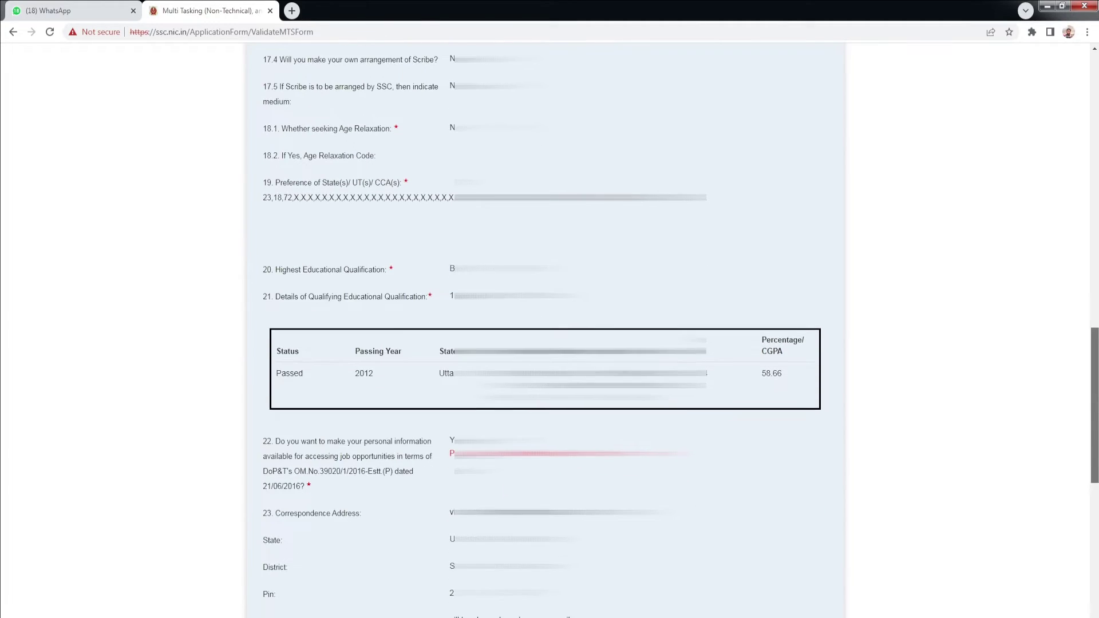
scroll(729, 431, down, 4)
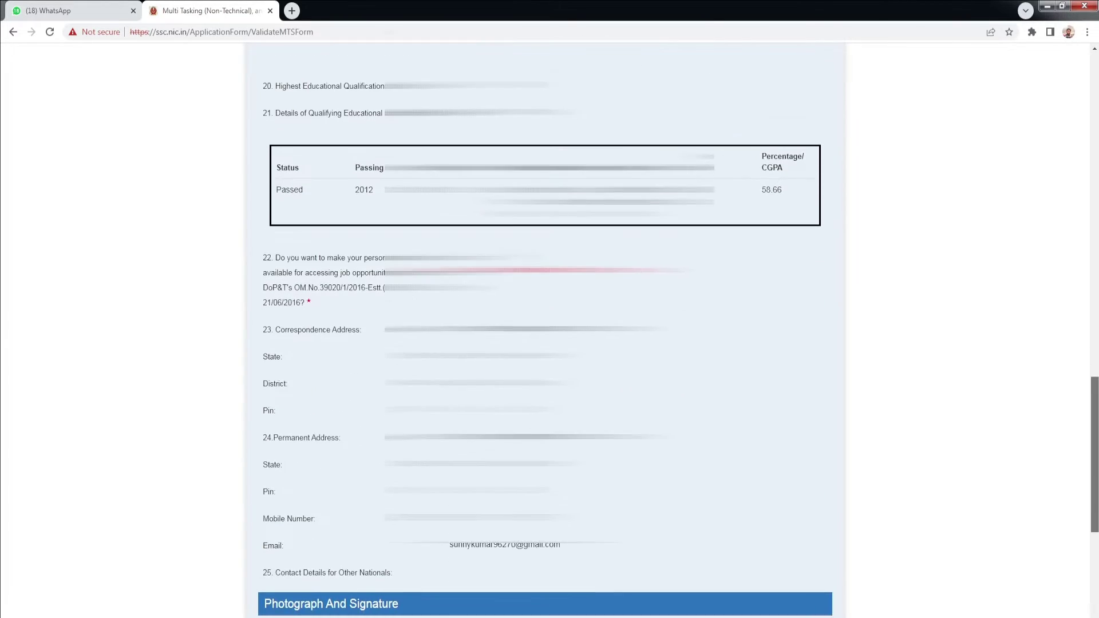
scroll(729, 430, down, 5)
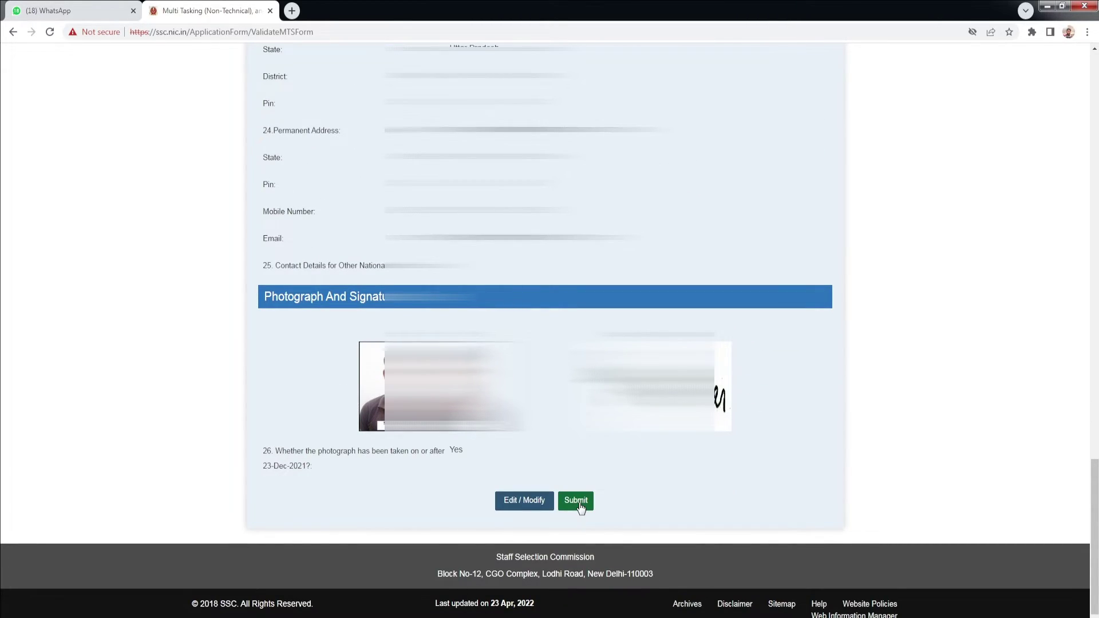
click(577, 502)
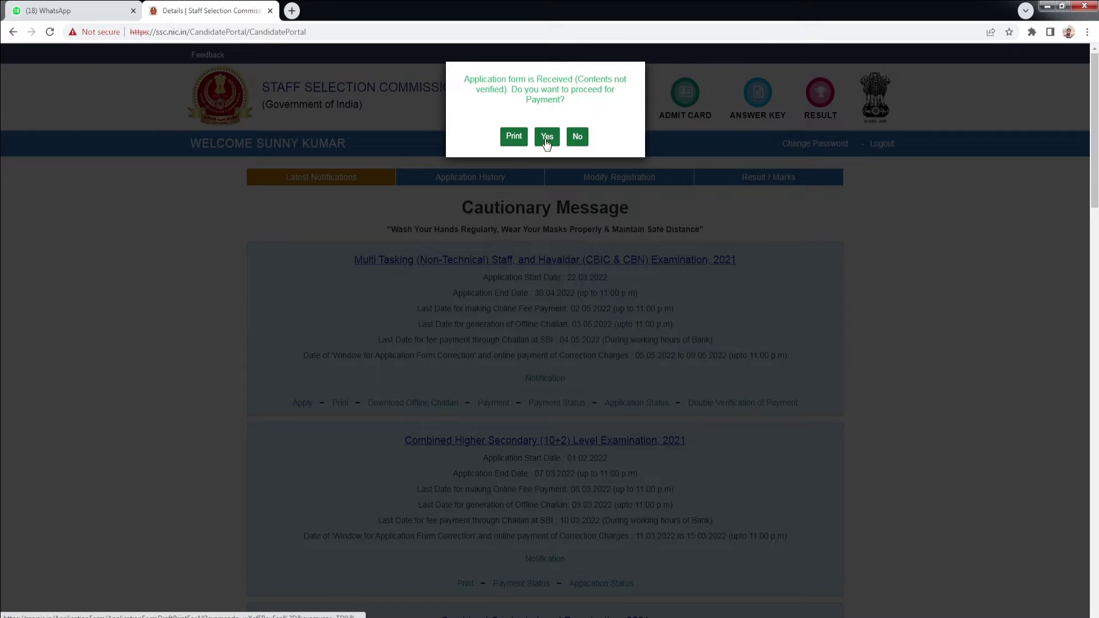
Step: Confirm proceeding to payment, choose the Online fee mode, and submit to reach SBI SBMOPS
click(547, 137)
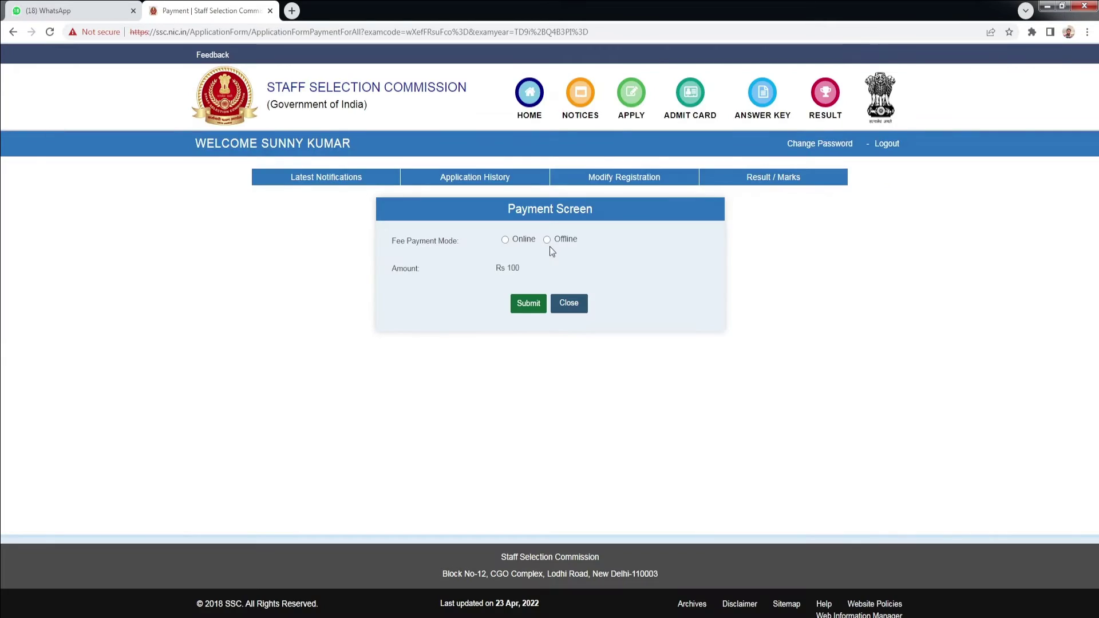
click(505, 240)
click(529, 303)
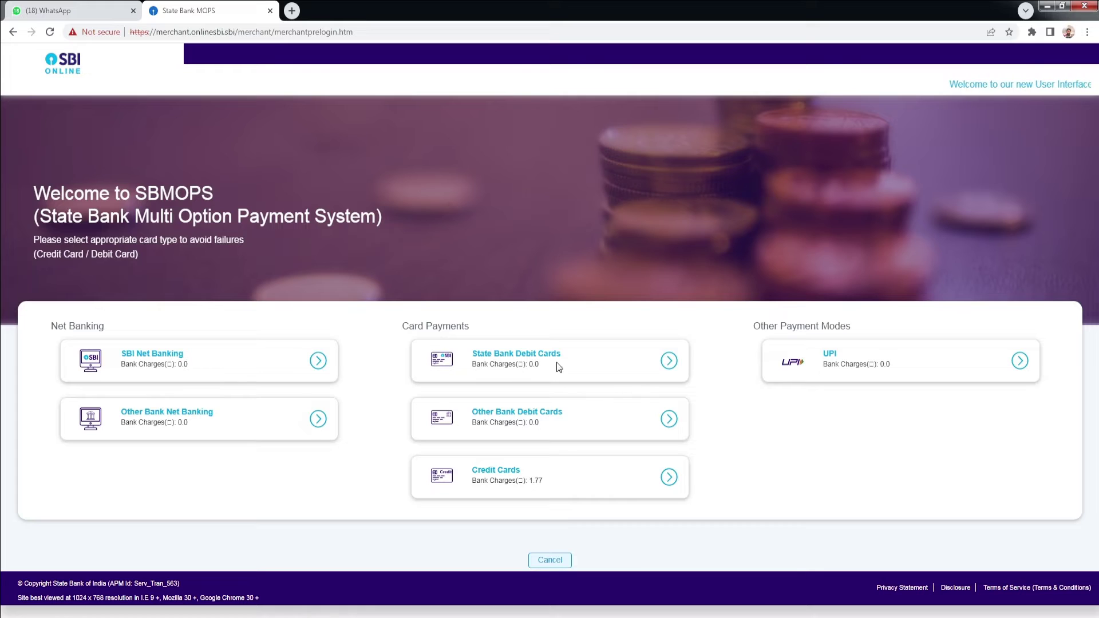
Step: Choose State Bank Debit Cards, confirm the Rs 100.00 payment, enter the captcha and pay
click(543, 369)
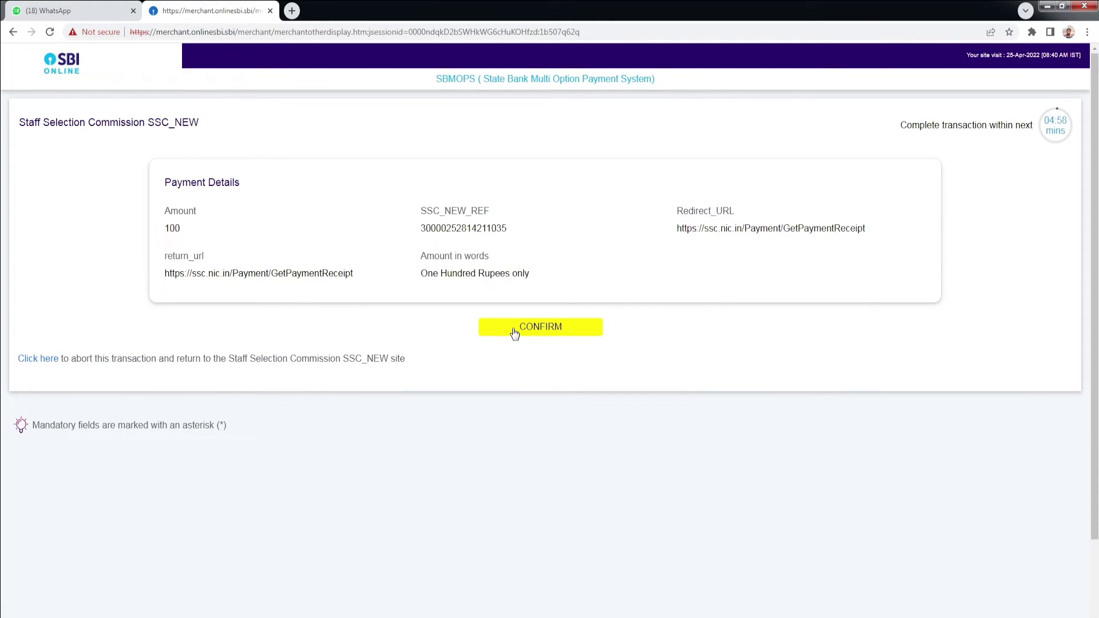
click(514, 332)
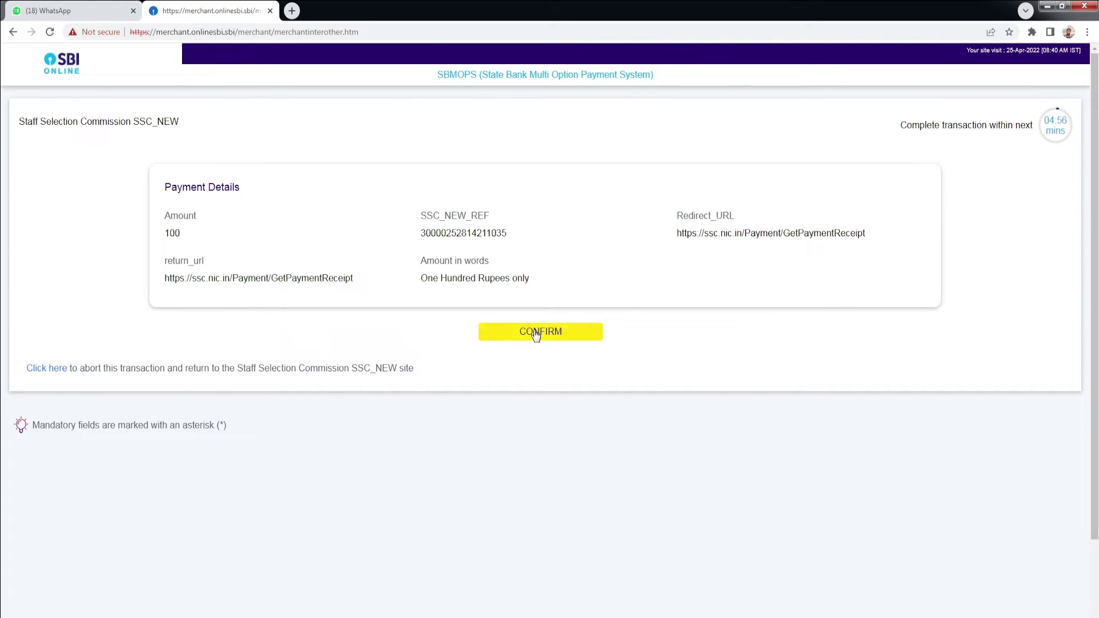
click(534, 334)
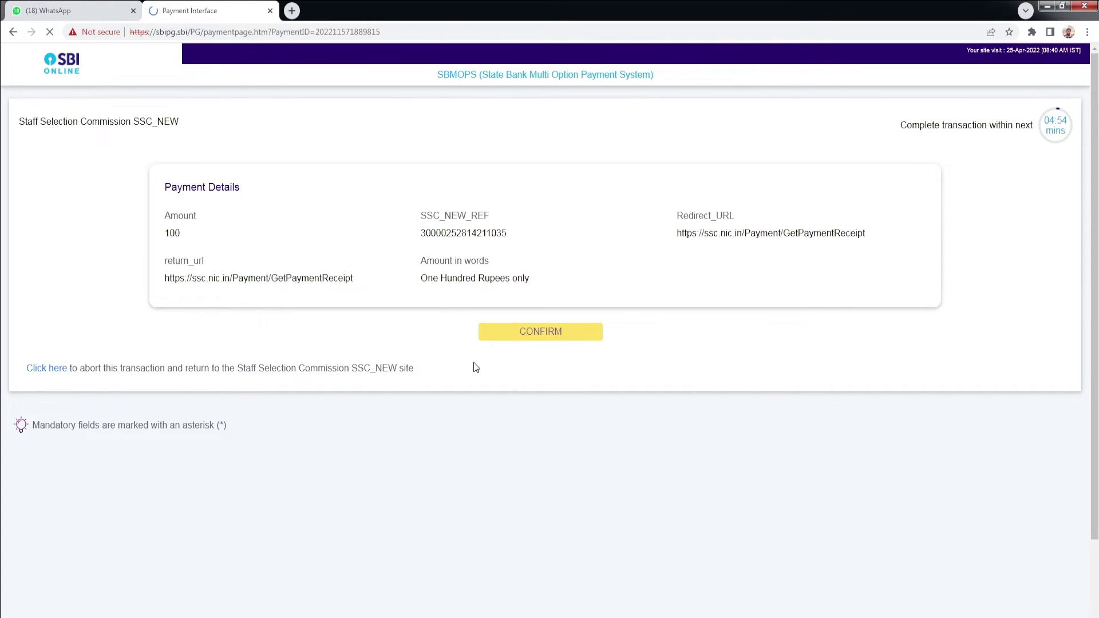
click(437, 331)
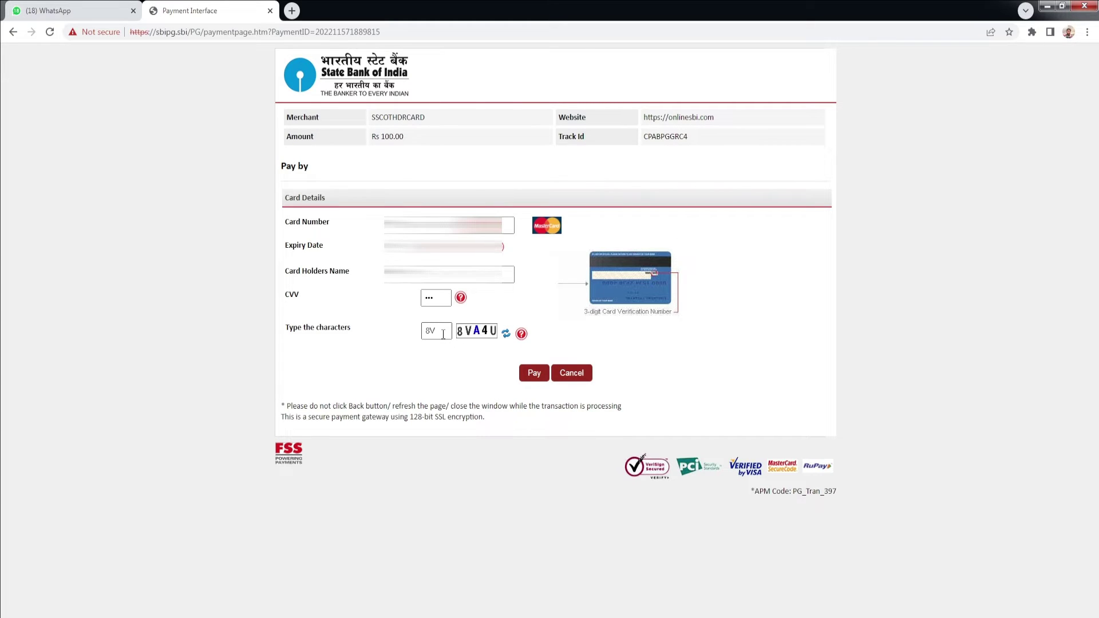
click(534, 374)
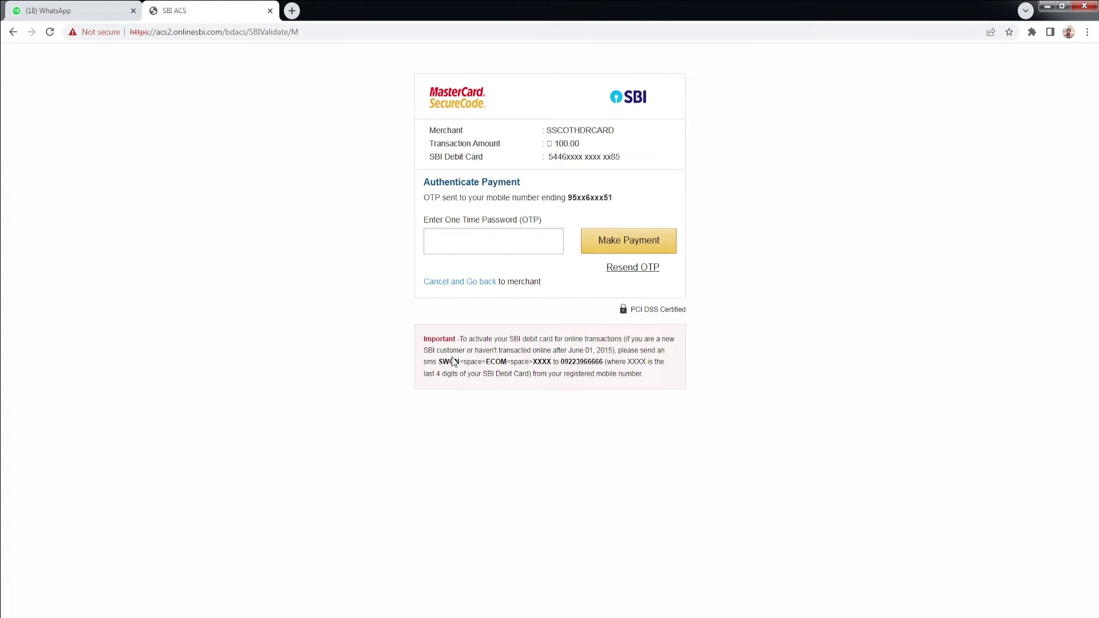
Step: Authorise the Rs 100 SBI ACS payment by entering the one-time password
click(474, 247)
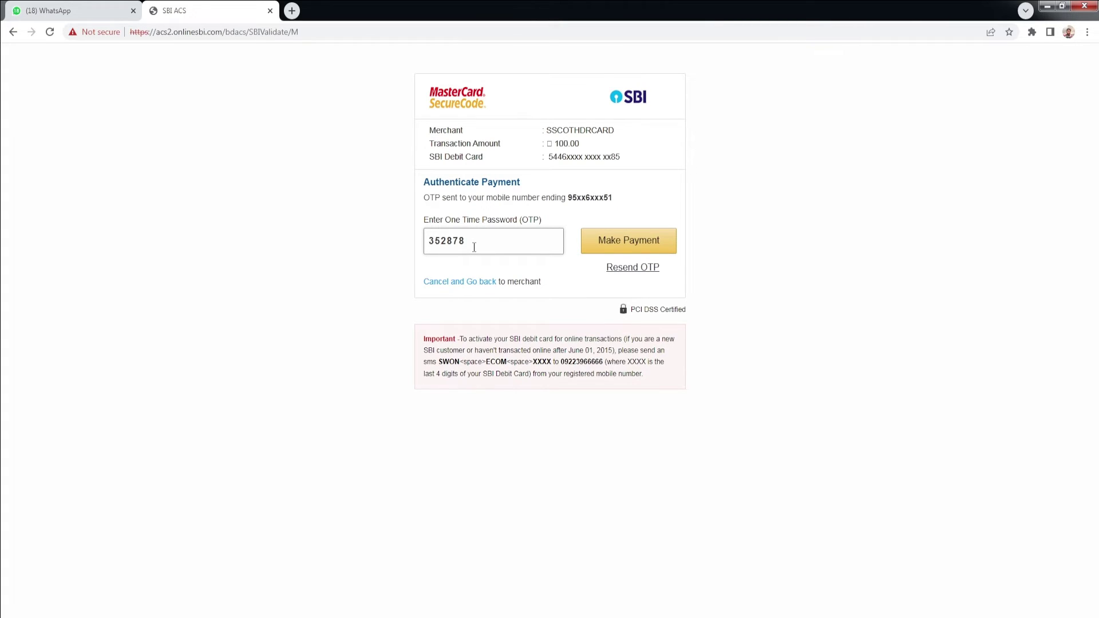
click(614, 241)
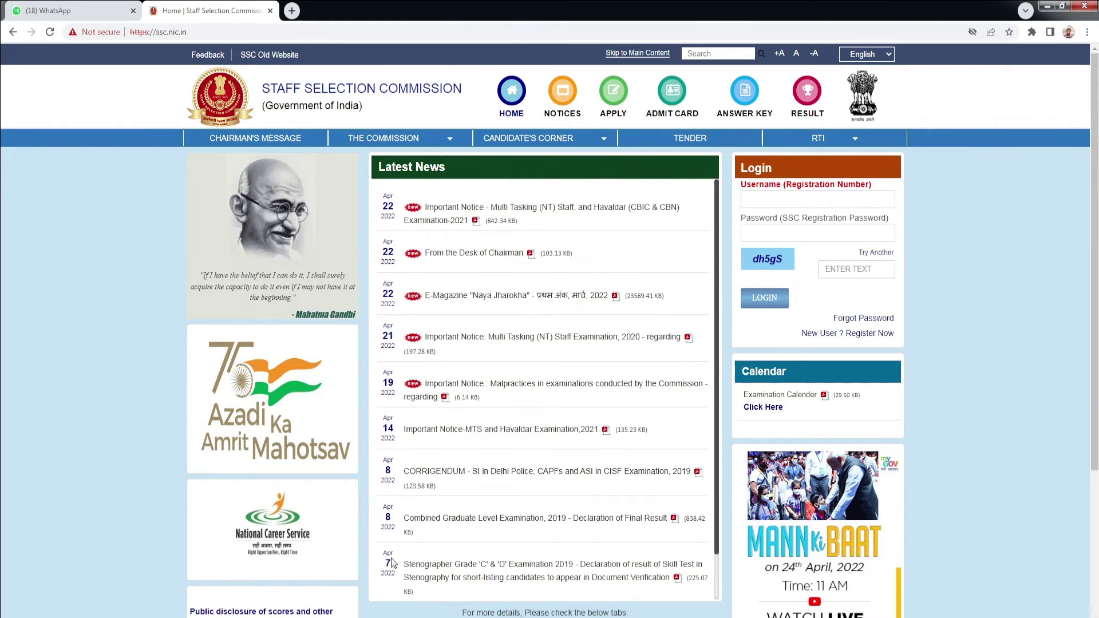
Step: Log back into the SSC Candidate Portal by entering the login captcha text
click(849, 269)
text(dh5g)
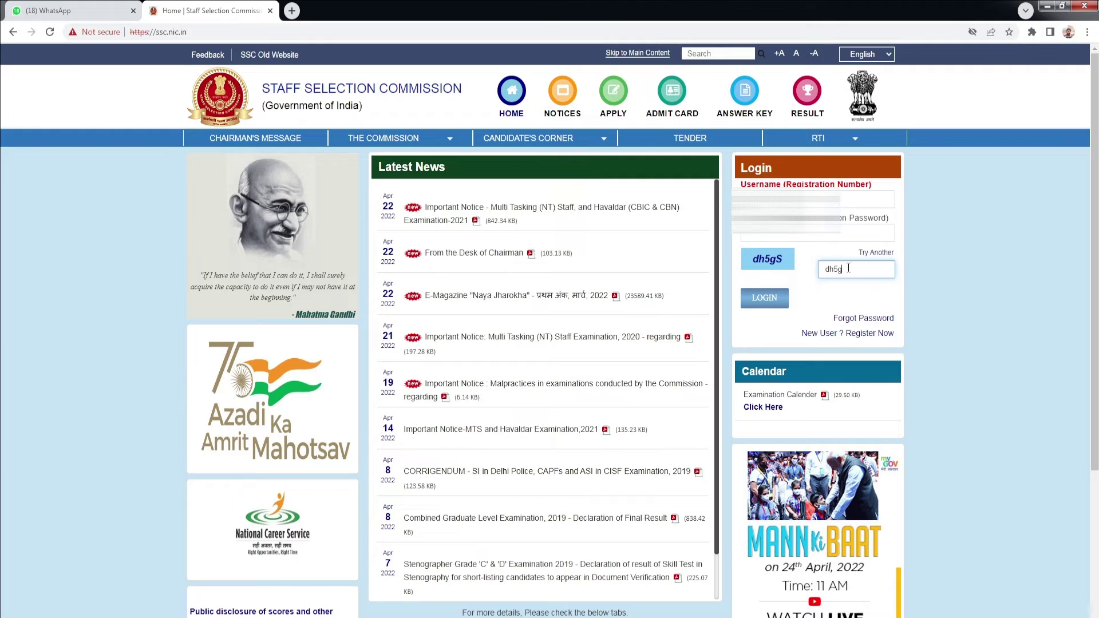
text(S)
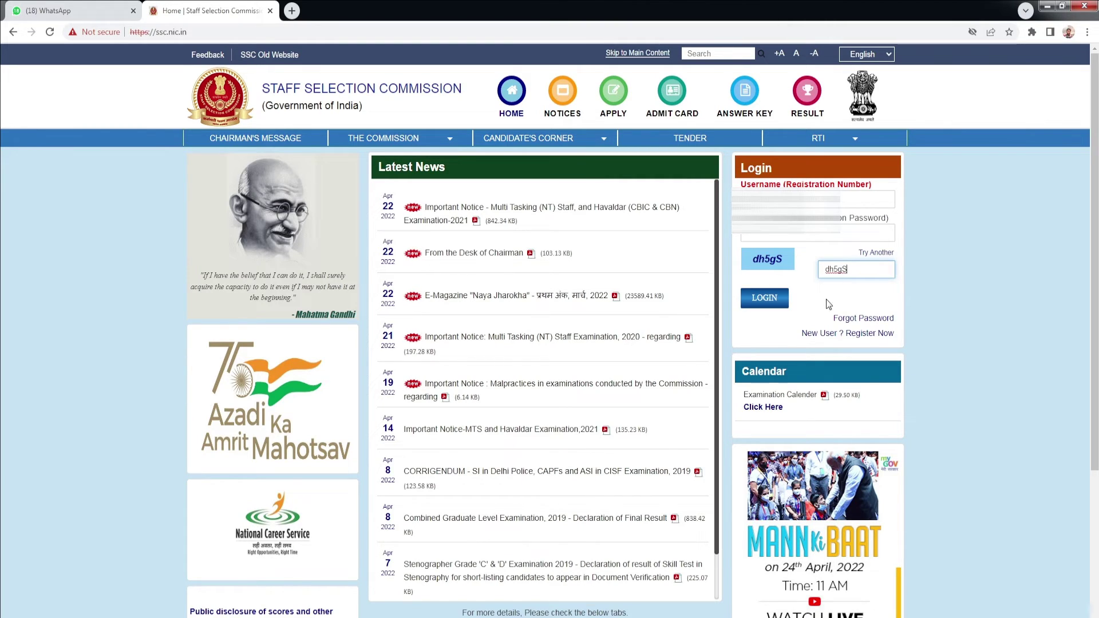
click(767, 308)
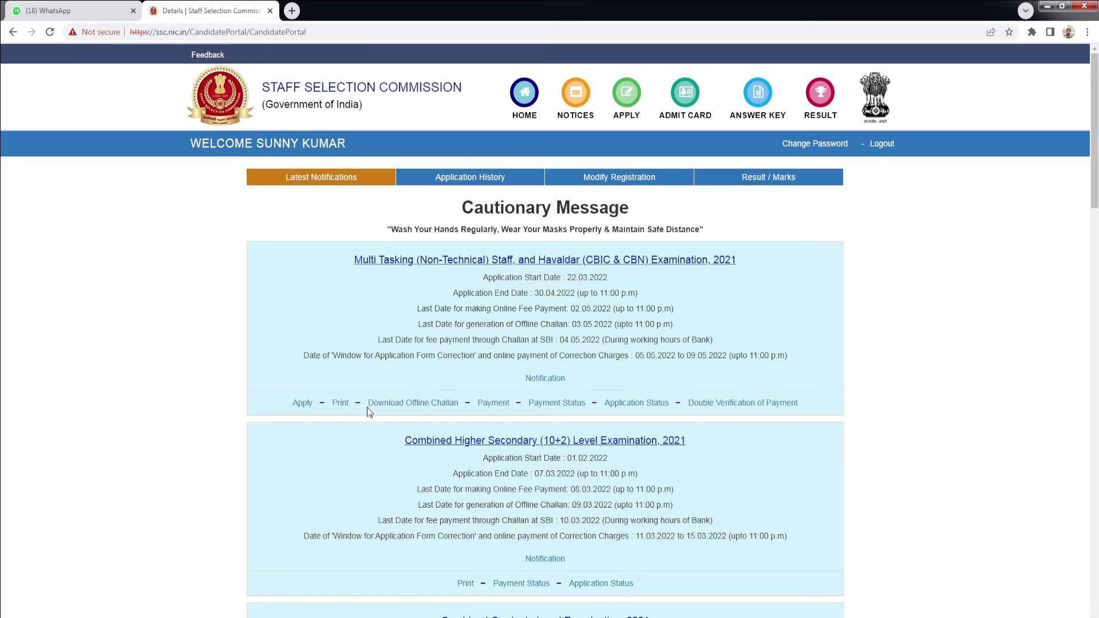
Step: View the MTS 2021 fee E-Receipt confirming the Rs 100 payment, then open Application Status
click(559, 408)
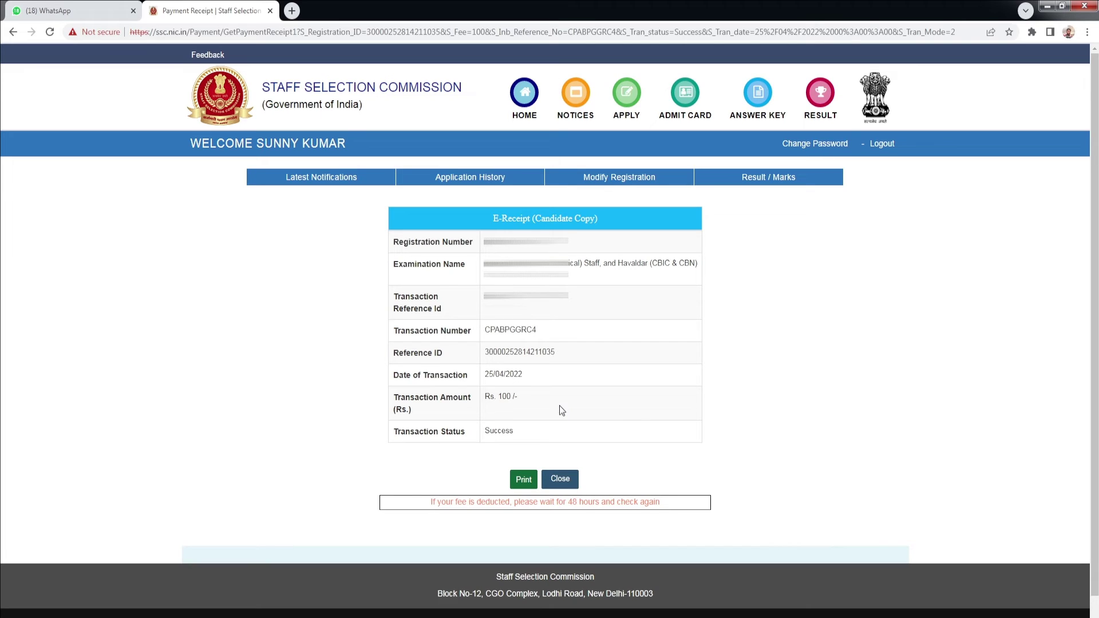
click(561, 481)
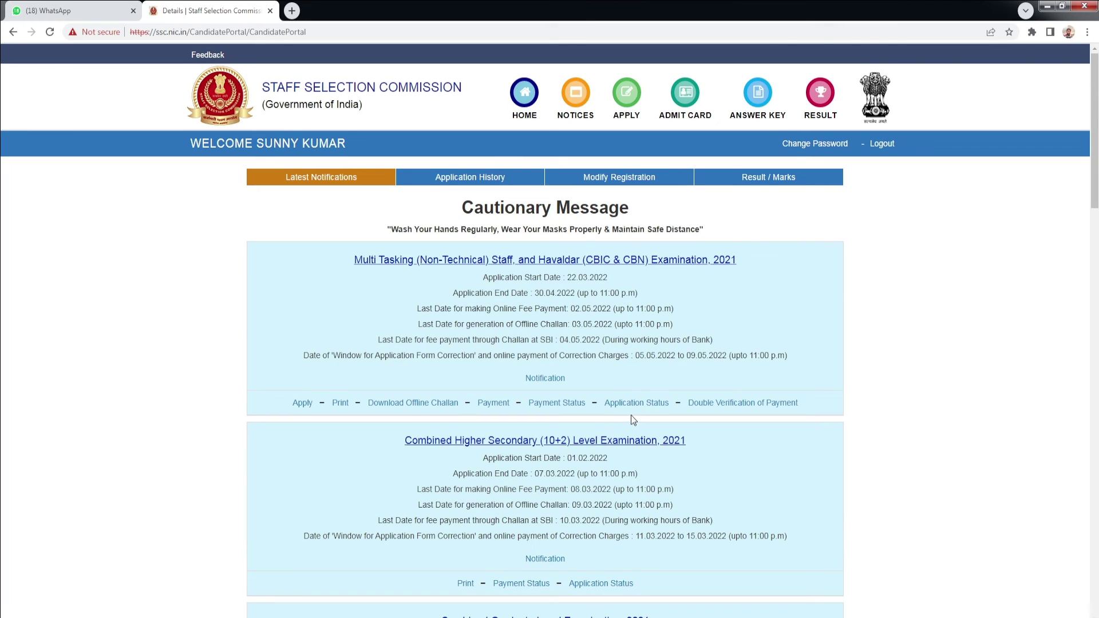
click(631, 407)
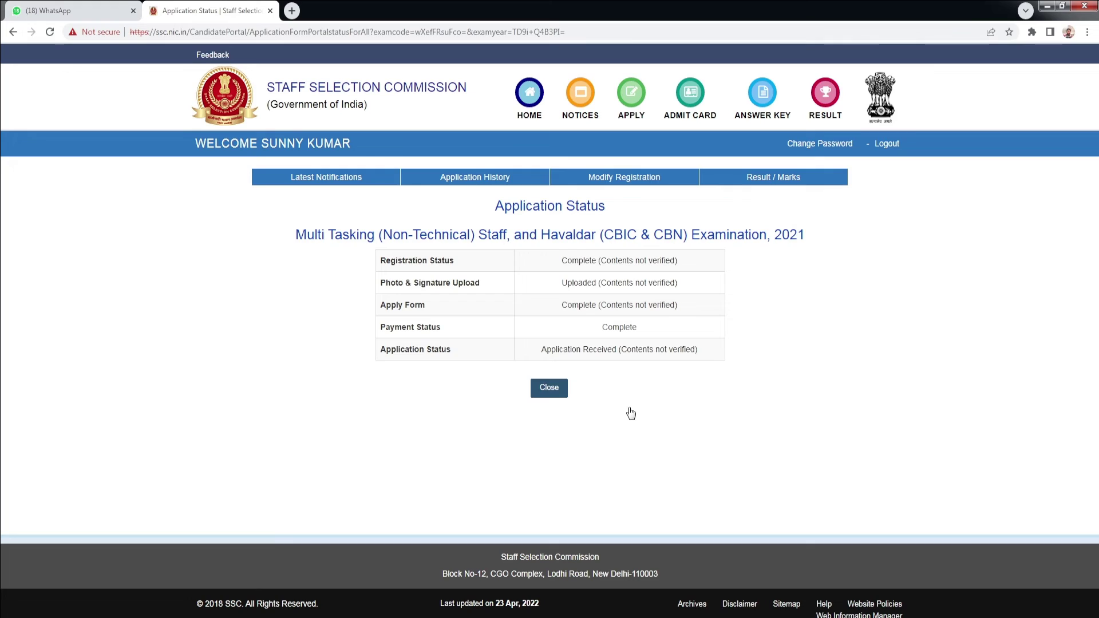
Step: Highlight each 'Contents not verified' note in the MTS 2021 status table, then close it
drag(621, 354, 695, 352)
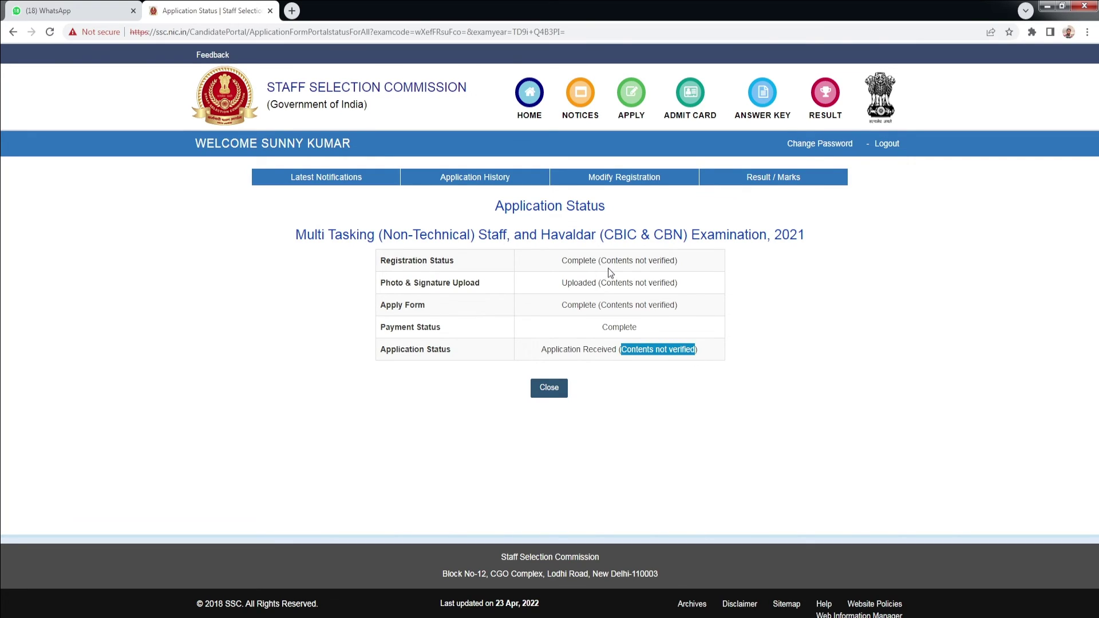
drag(605, 261, 694, 258)
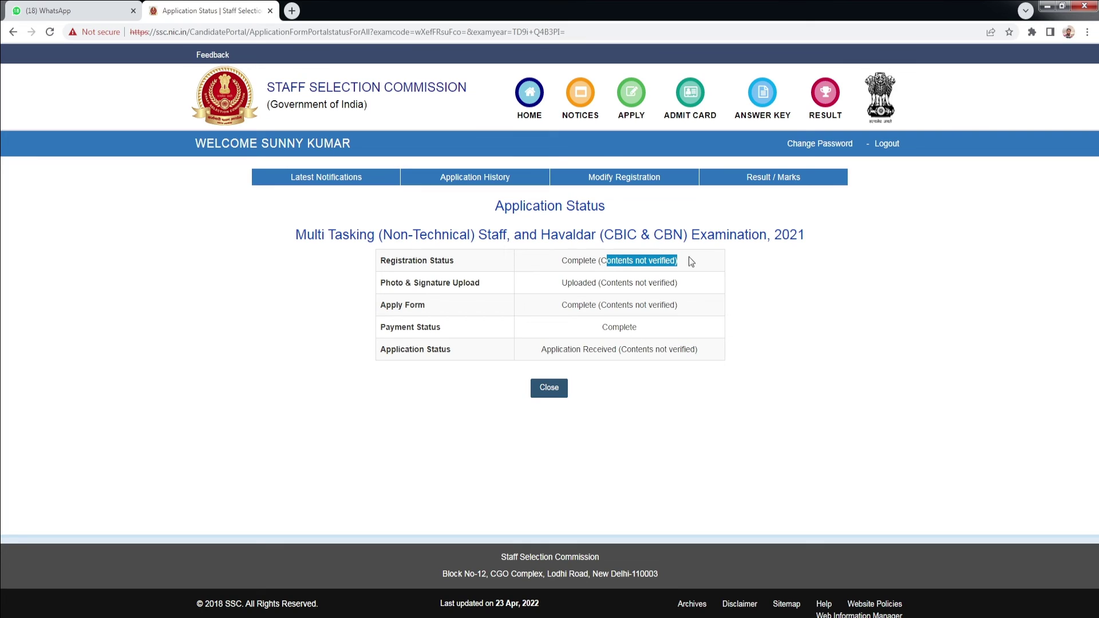
click(609, 283)
drag(602, 284, 675, 281)
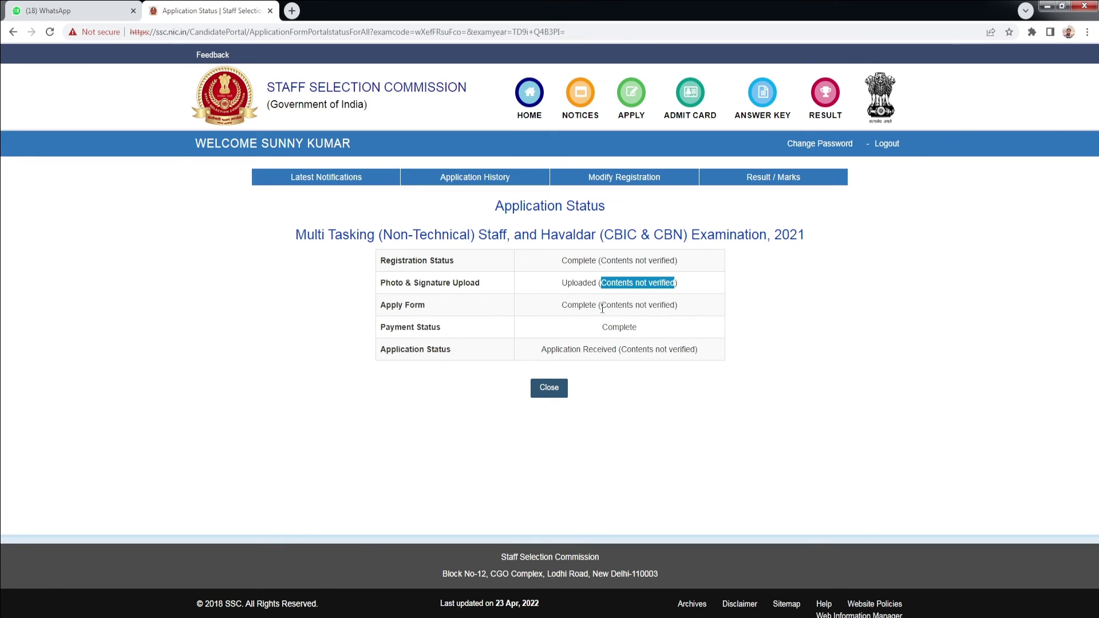
drag(602, 306, 680, 305)
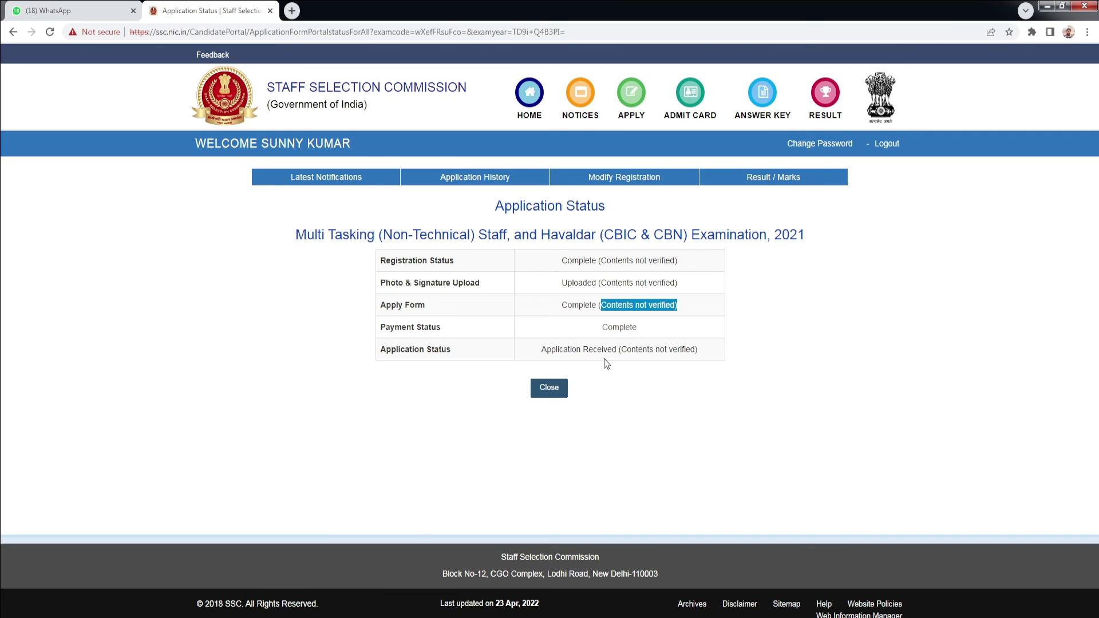
click(551, 389)
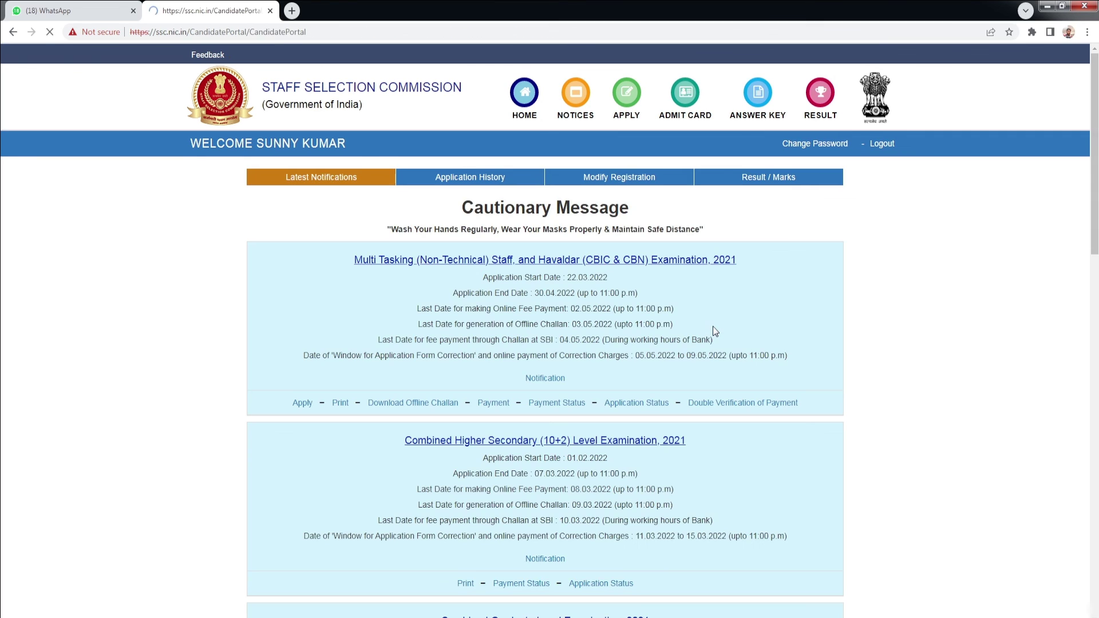